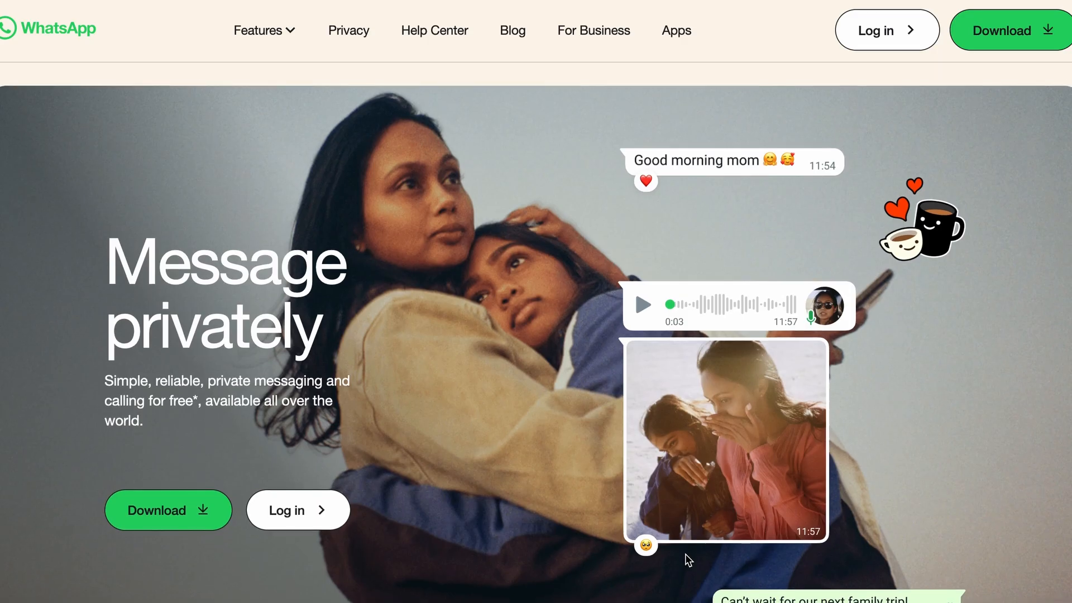
Scroll down the WhatsApp homepage to review its messaging and calling features.
{"action": "scroll", "coordinate": [688, 560], "scroll_direction": "down", "scroll_amount": 2}
{"action": "scroll", "coordinate": [685, 554], "scroll_direction": "down", "scroll_amount": 8}
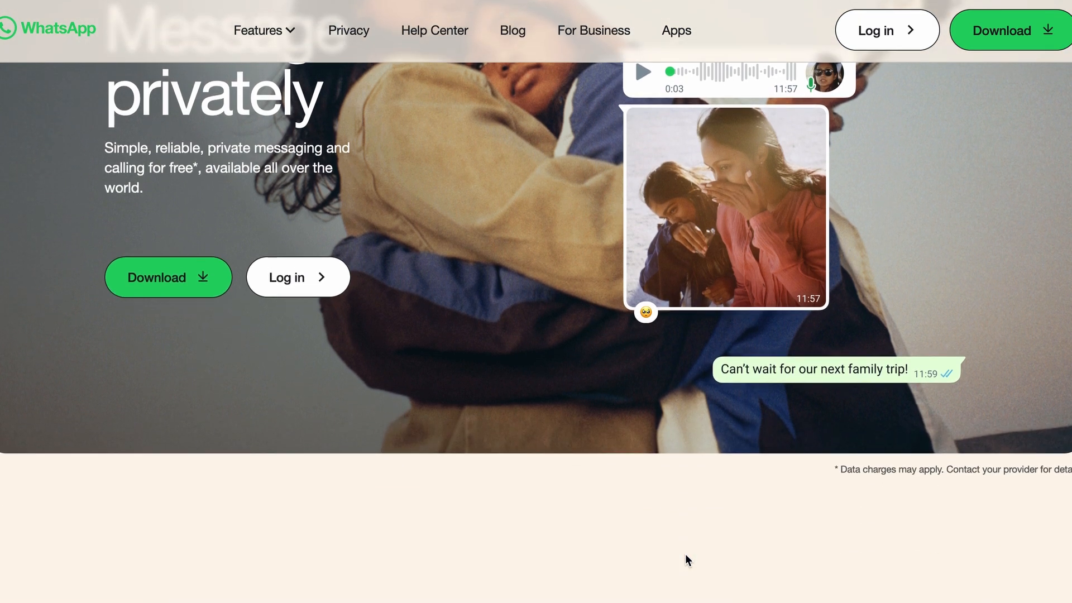
{"action": "scroll", "coordinate": [685, 554], "scroll_direction": "down", "scroll_amount": 7}
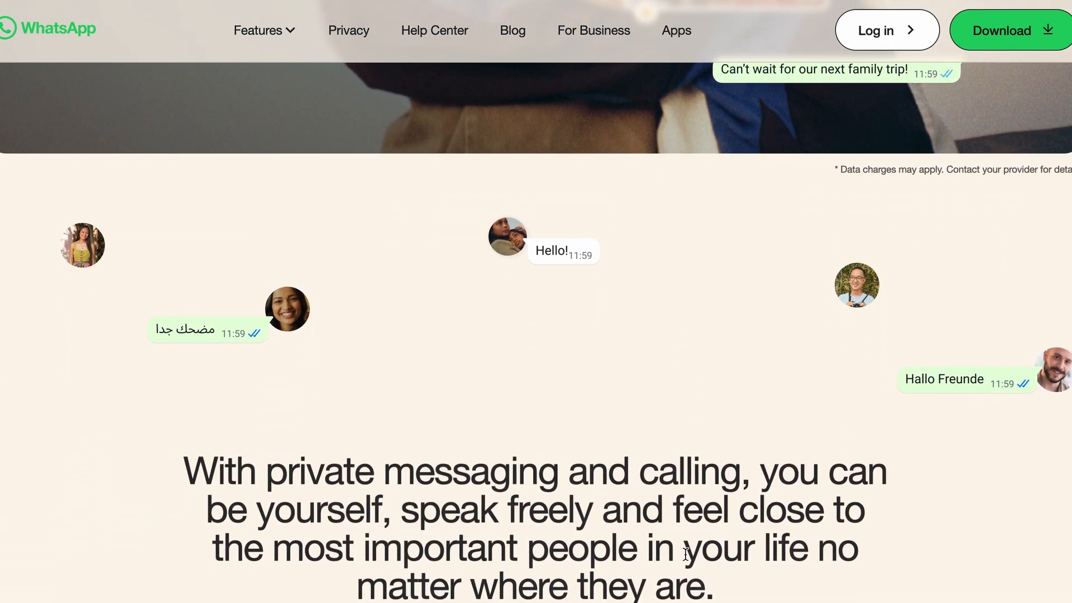
{"action": "scroll", "coordinate": [685, 554], "scroll_direction": "down", "scroll_amount": 6}
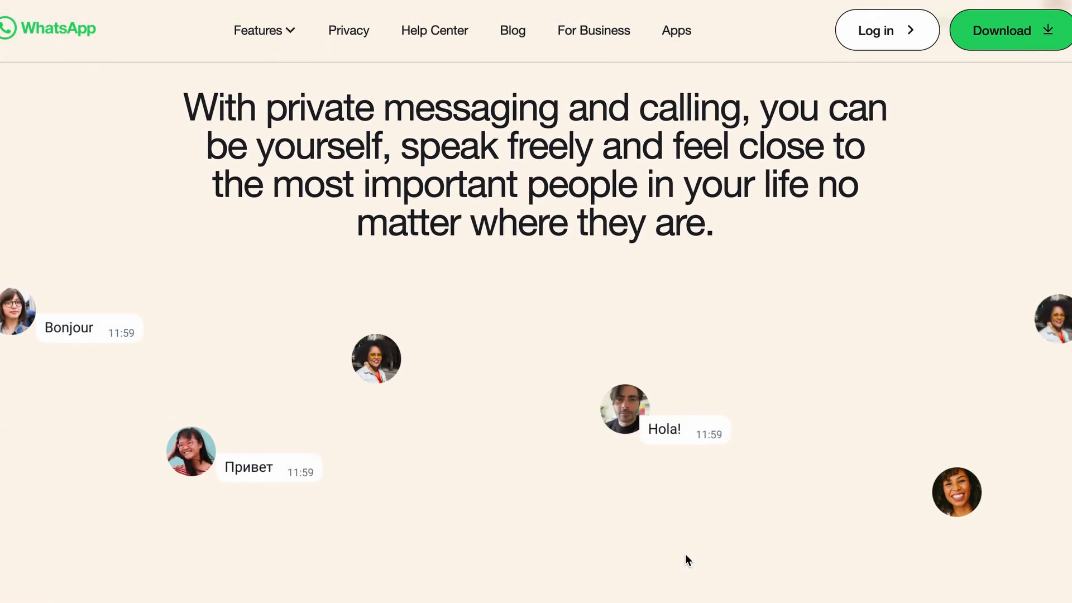
{"action": "scroll", "coordinate": [685, 554], "scroll_direction": "down", "scroll_amount": 5}
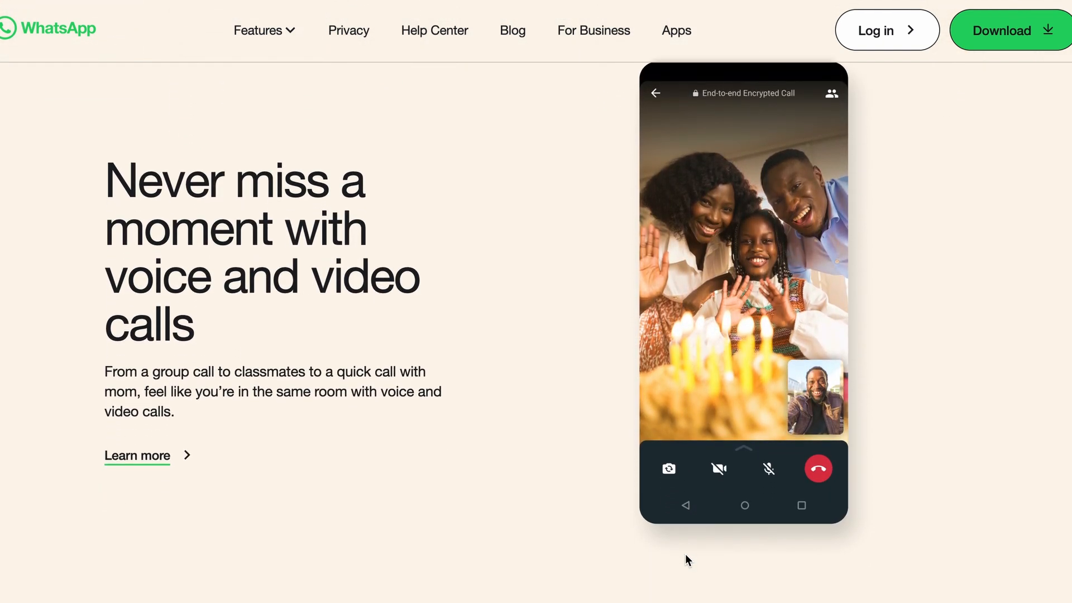
{"action": "scroll", "coordinate": [685, 554], "scroll_direction": "down", "scroll_amount": 8}
{"action": "scroll", "coordinate": [685, 554], "scroll_direction": "down", "scroll_amount": 4}
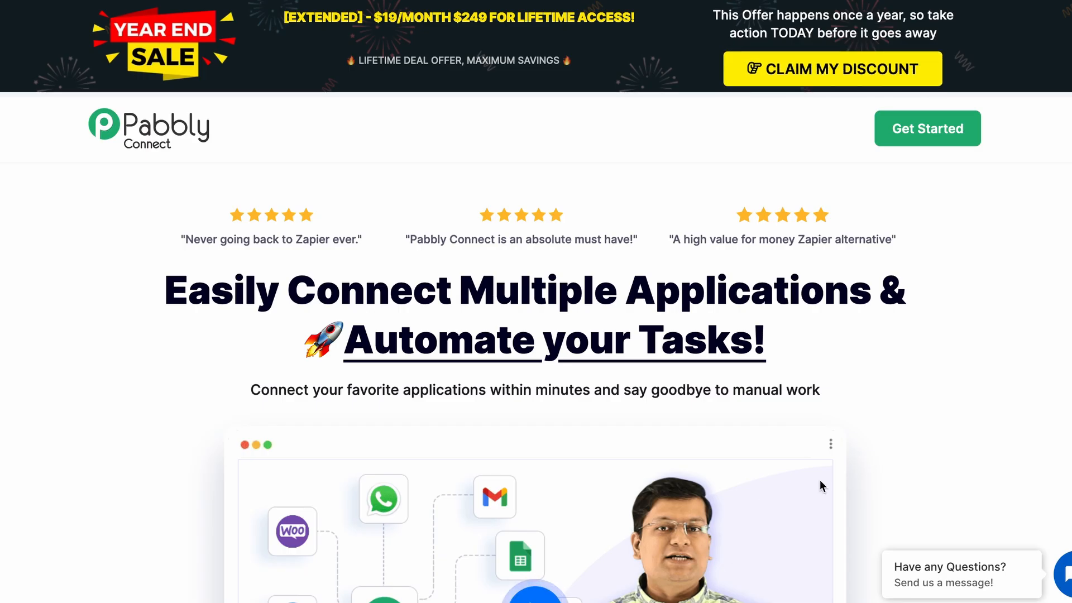
Scroll through the Pabbly Connect landing page down to the 'Prueba Mensaje FCRM con ManyContacts a WA de Cliente' workflow.
{"action": "scroll", "coordinate": [865, 441], "scroll_direction": "down", "scroll_amount": 1}
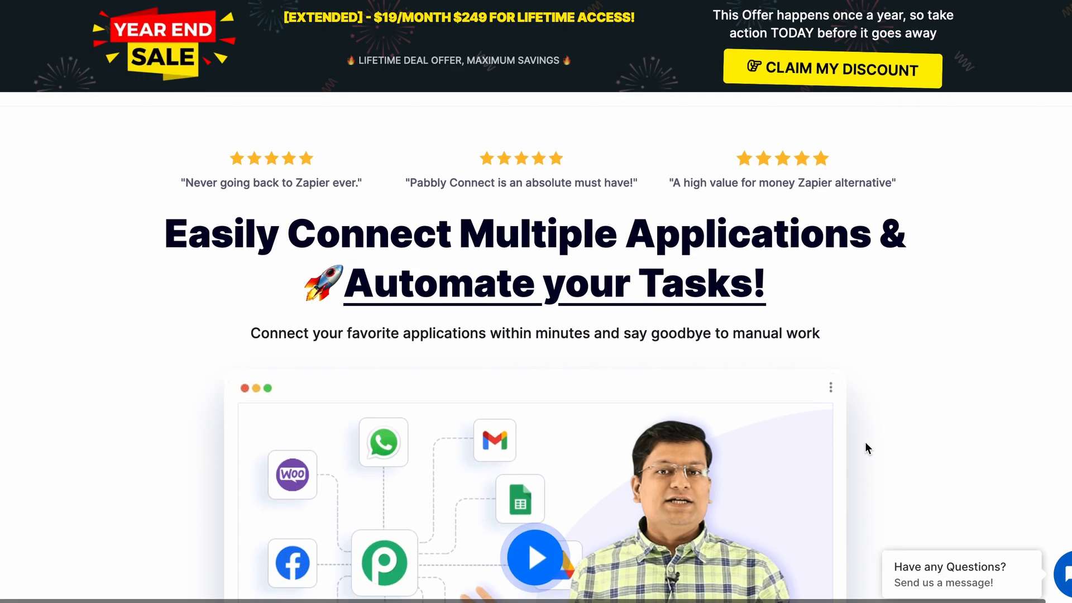
{"action": "scroll", "coordinate": [865, 444], "scroll_direction": "down", "scroll_amount": 2}
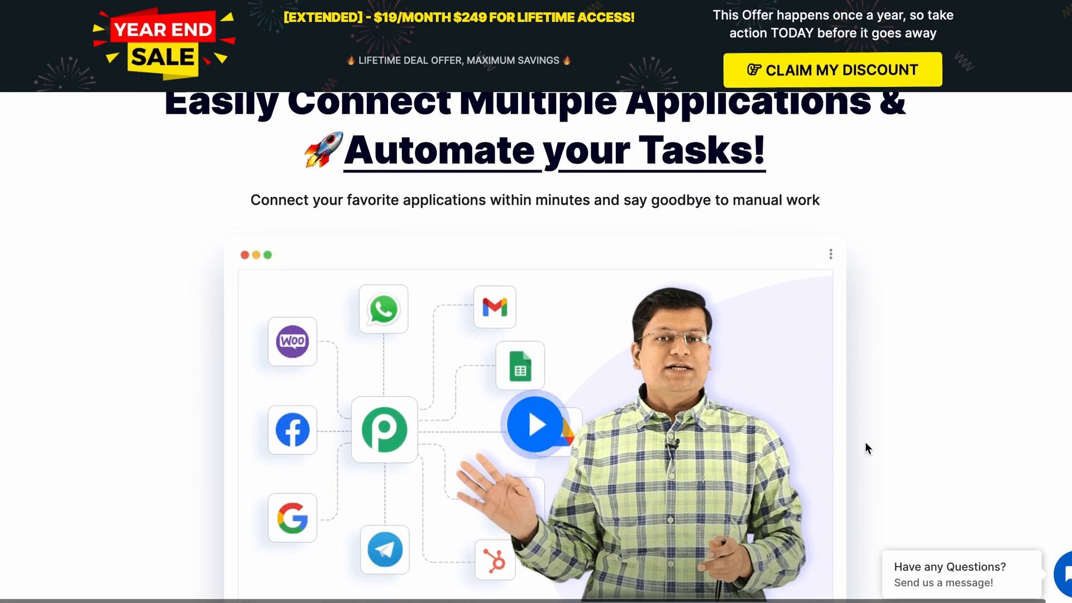
{"action": "scroll", "coordinate": [867, 448], "scroll_direction": "down", "scroll_amount": 3}
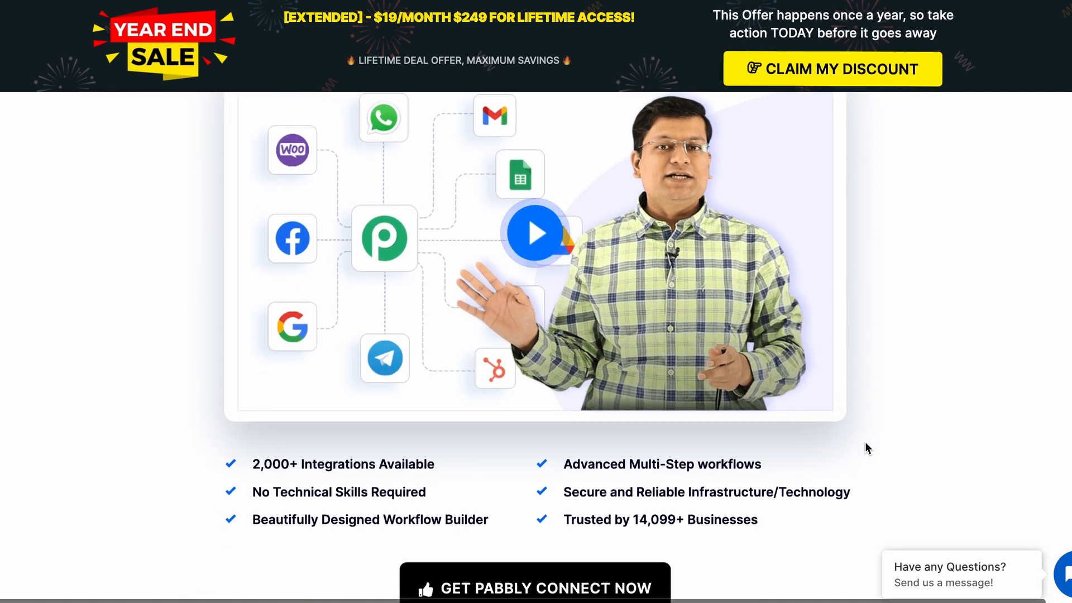
{"action": "scroll", "coordinate": [867, 446], "scroll_direction": "down", "scroll_amount": 7}
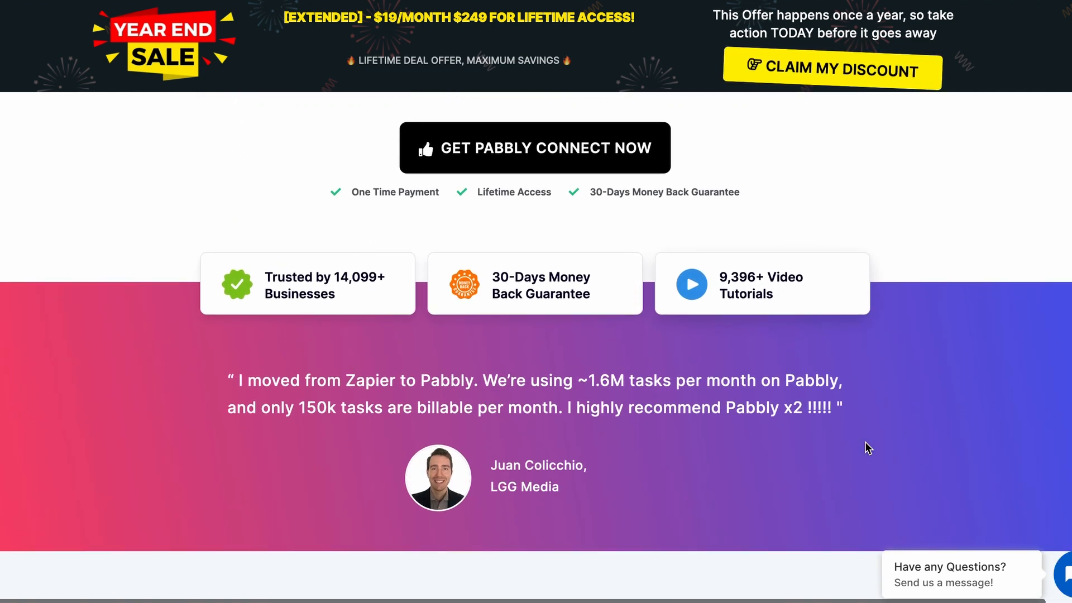
{"action": "scroll", "coordinate": [867, 447], "scroll_direction": "down", "scroll_amount": 7}
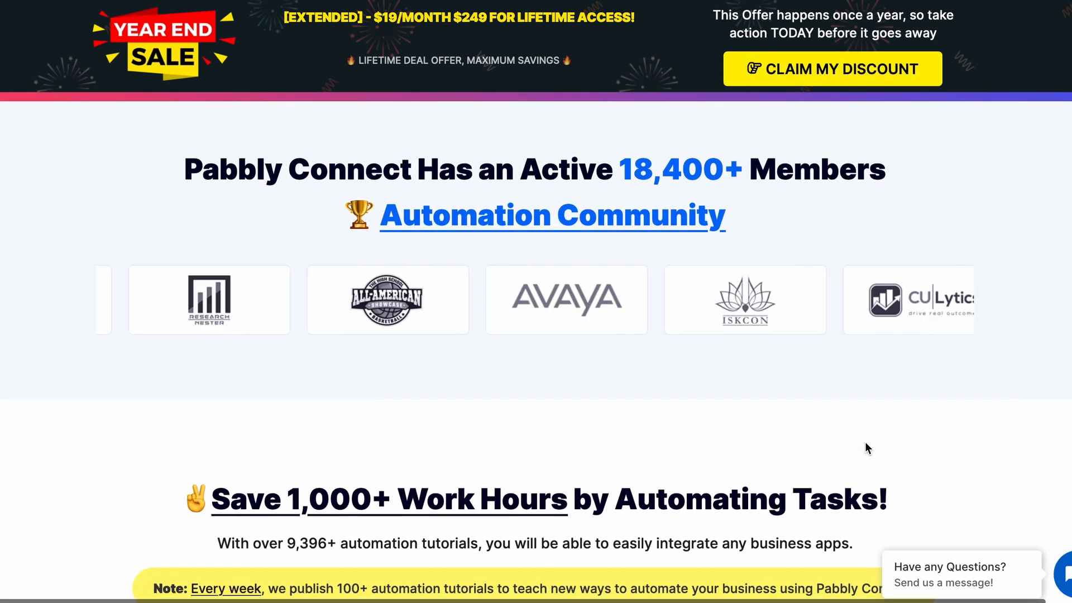
{"action": "scroll", "coordinate": [867, 448], "scroll_direction": "down", "scroll_amount": 1}
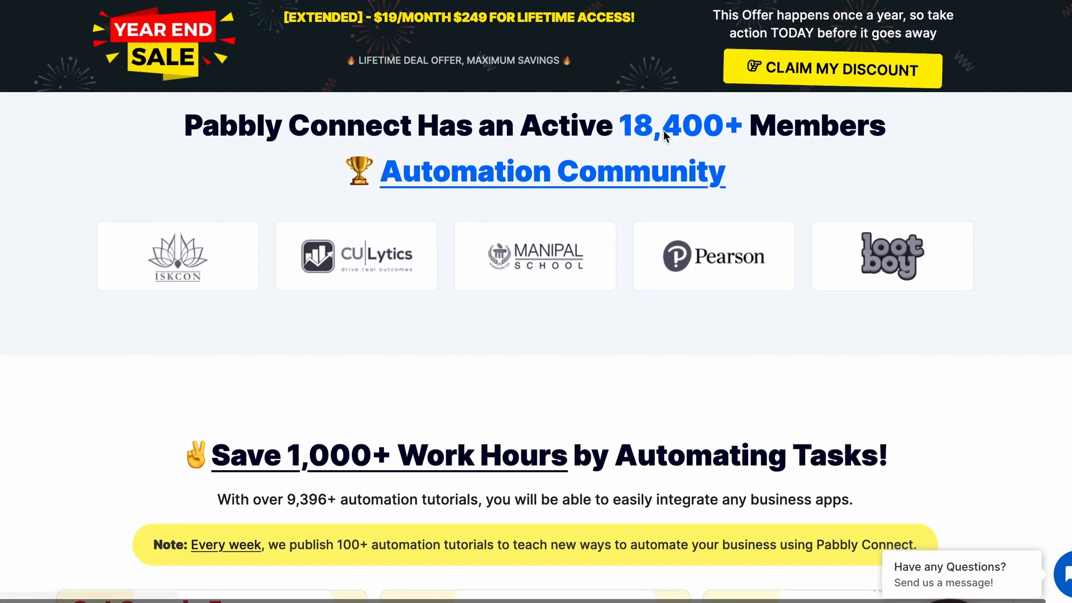
{"action": "scroll", "coordinate": [772, 325], "scroll_direction": "down", "scroll_amount": 2}
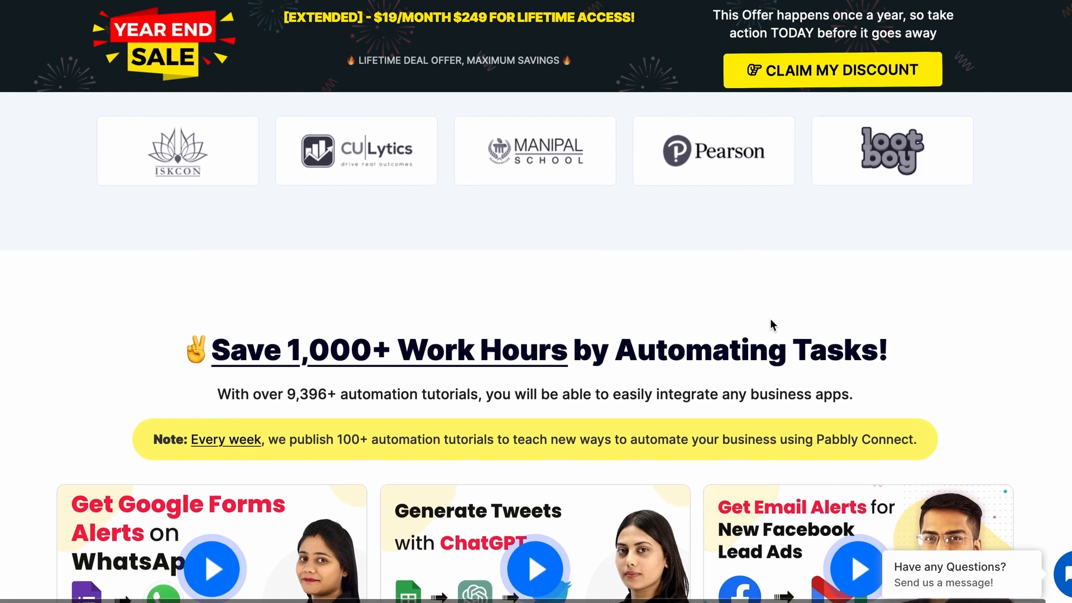
{"action": "scroll", "coordinate": [771, 322], "scroll_direction": "down", "scroll_amount": 4}
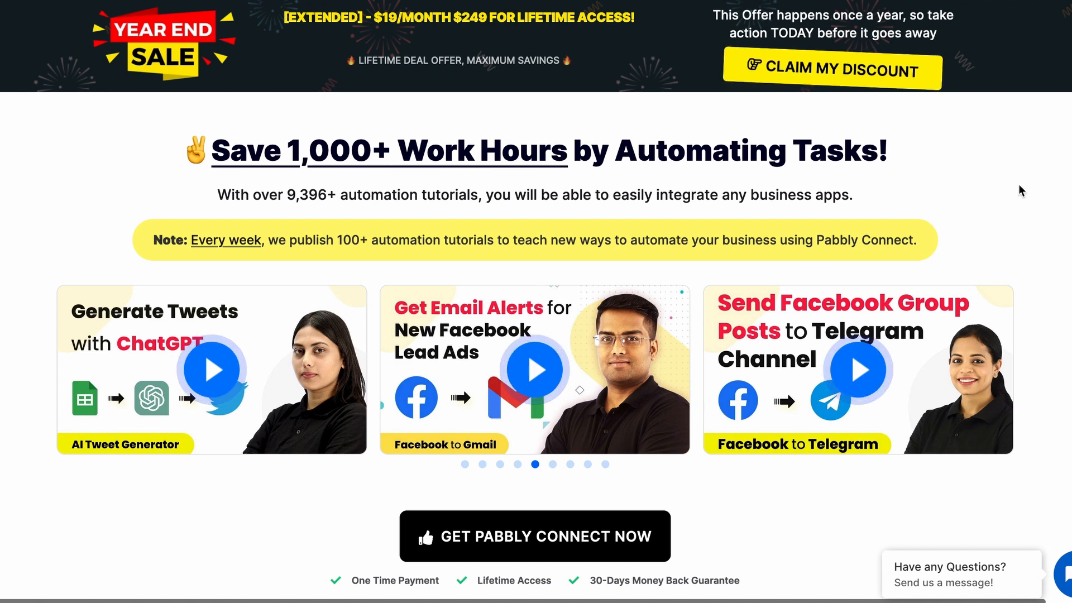
{"action": "scroll", "coordinate": [1021, 191], "scroll_direction": "down", "scroll_amount": 7}
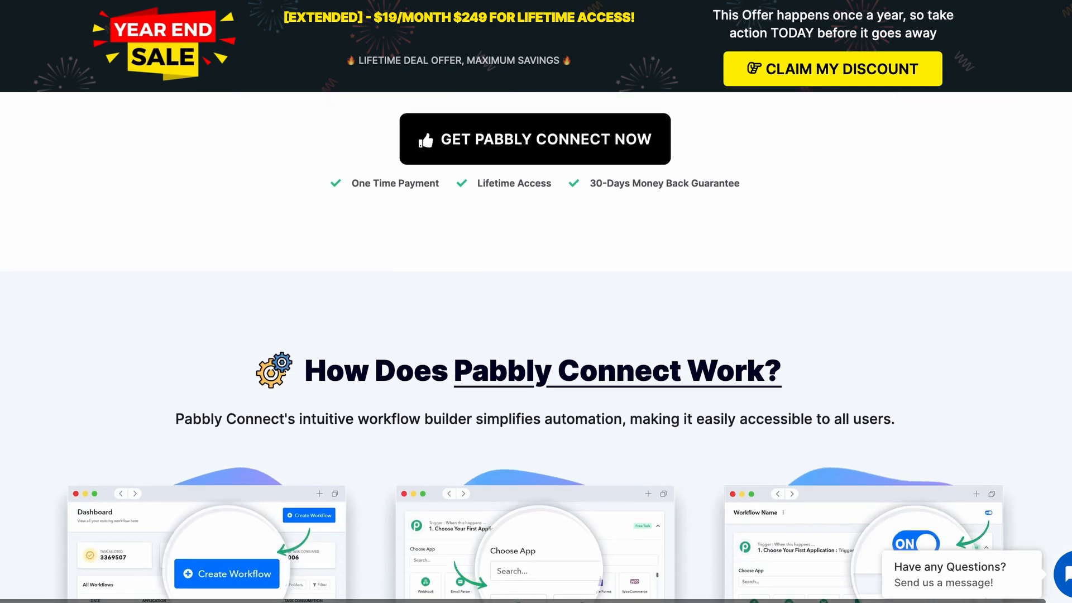
{"action": "scroll", "coordinate": [713, 345], "scroll_direction": "down", "scroll_amount": 5}
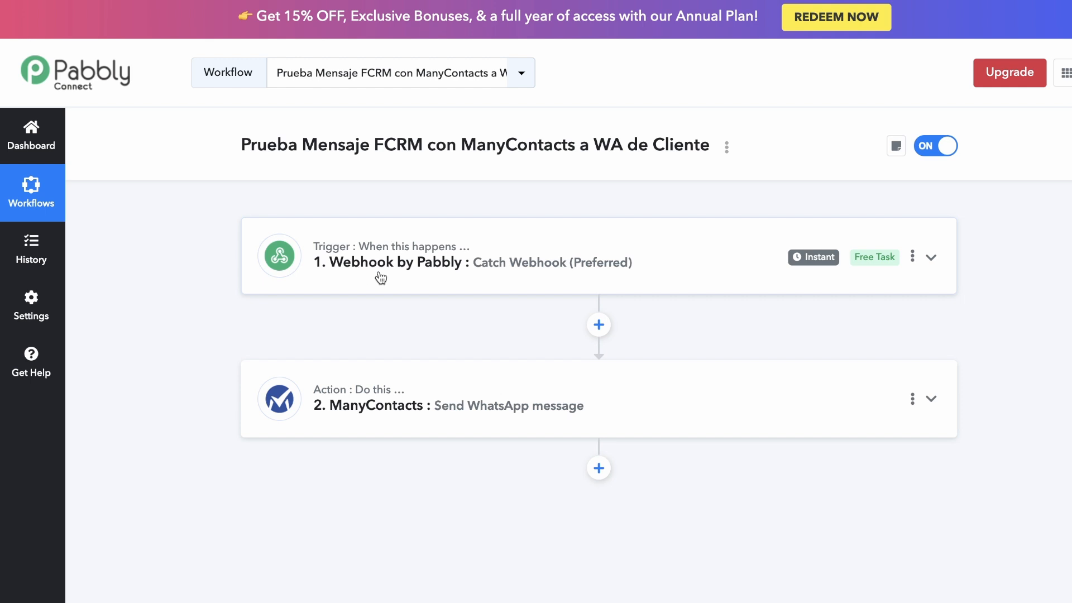
Copy the Webhook by Pabbly URL and start a new Fluent Booking webhook feed.
{"action": "left_click", "coordinate": [418, 276]}
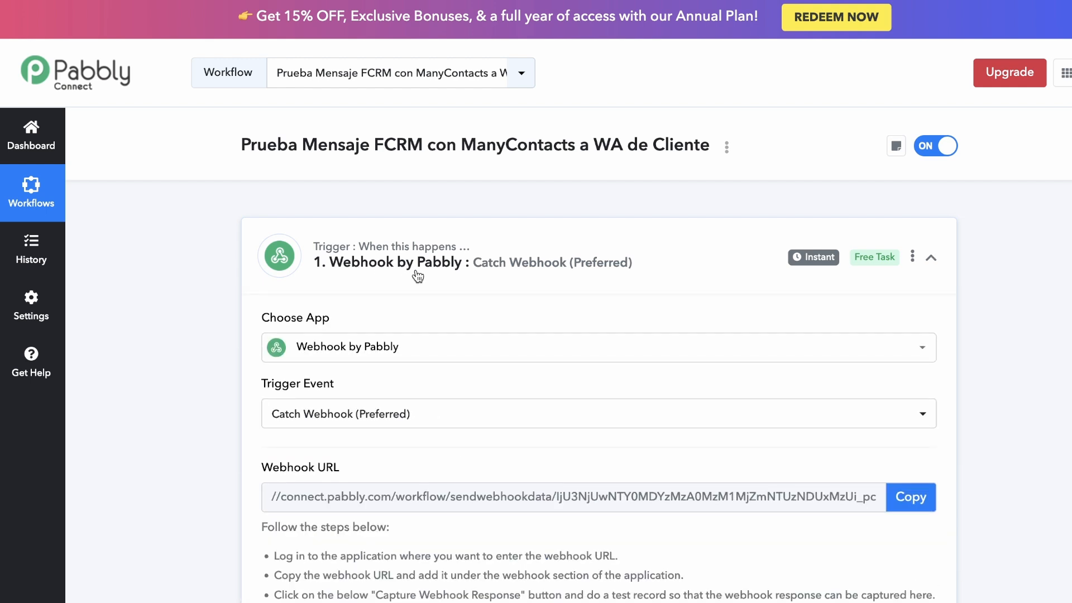
{"action": "left_click", "coordinate": [899, 496]}
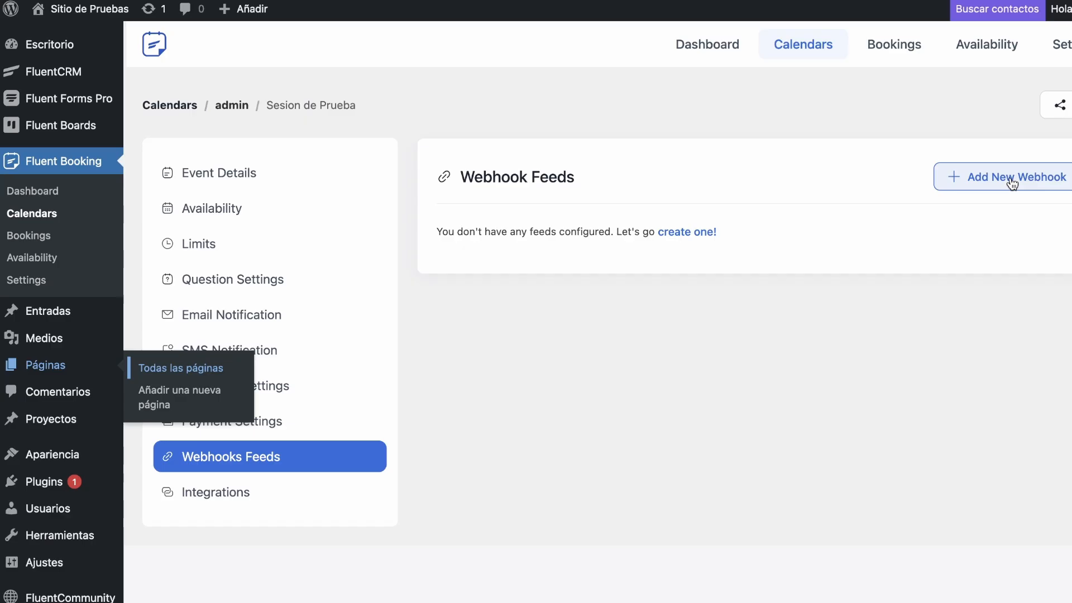
{"action": "left_click", "coordinate": [1012, 184]}
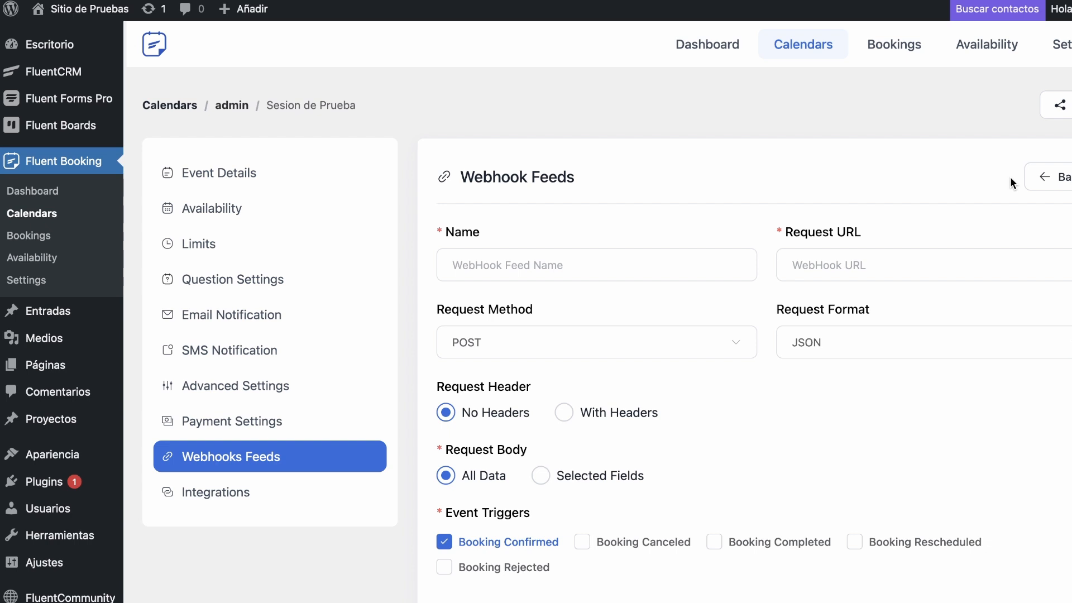
Create and save an enabled 'Test Webhook' feed using the pasted Pabbly webhook URL.
{"action": "left_click", "coordinate": [638, 265]}
{"action": "type", "text": "Test Web"}
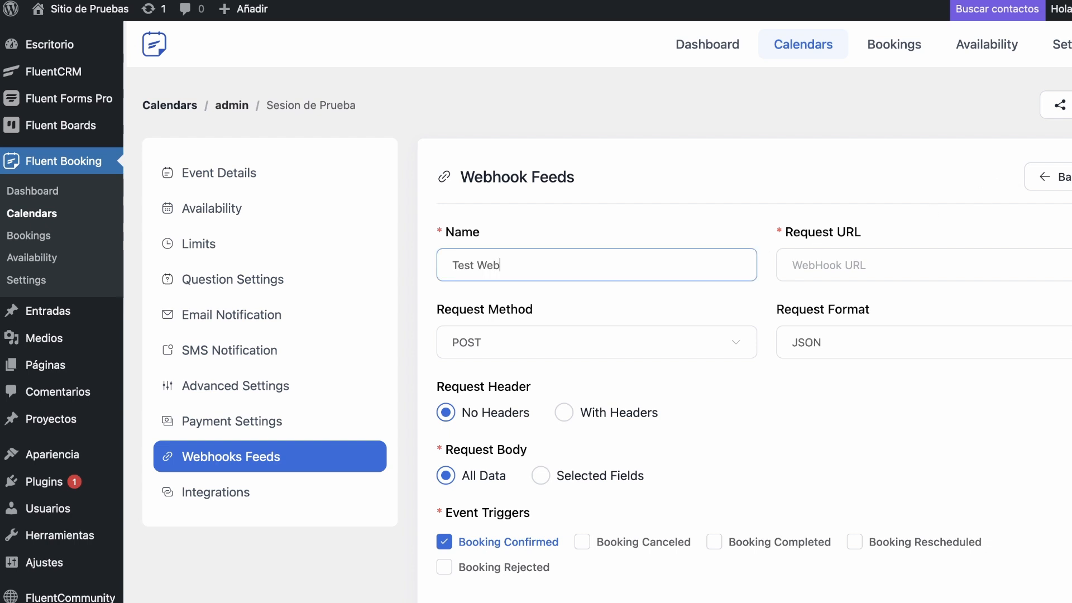
{"action": "type", "text": "hook"}
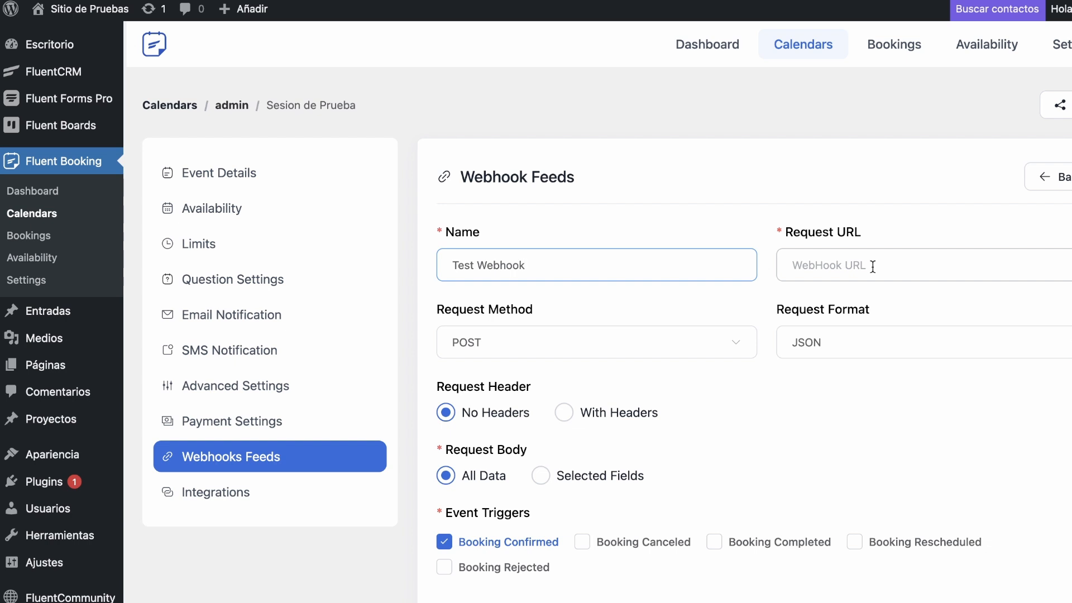
{"action": "left_click", "coordinate": [872, 267]}
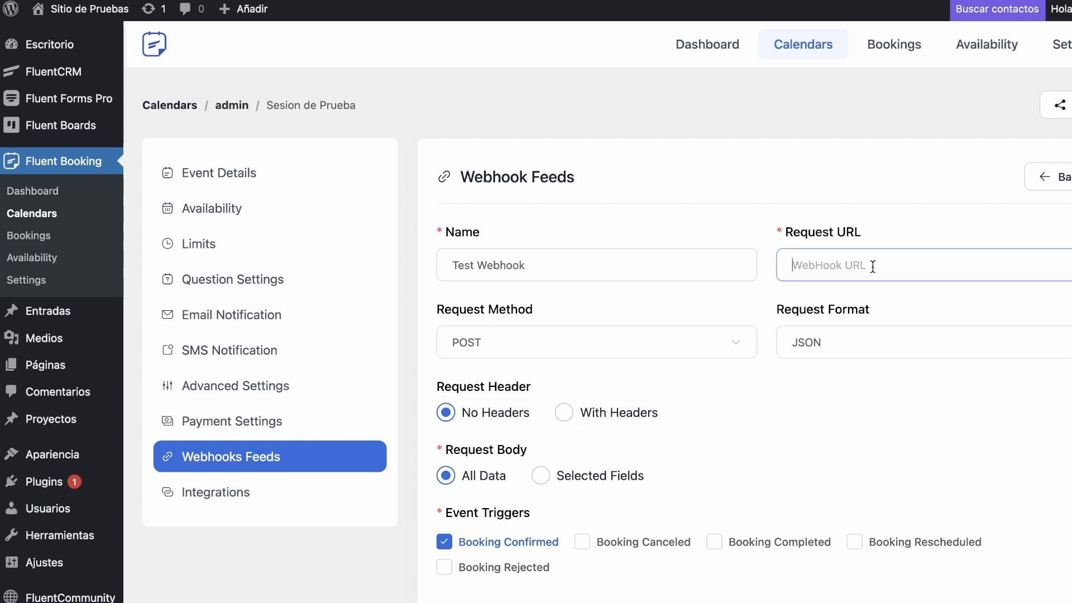
{"action": "key", "text": "ctrl+v"}
{"action": "scroll", "coordinate": [588, 392], "scroll_direction": "down", "scroll_amount": 3}
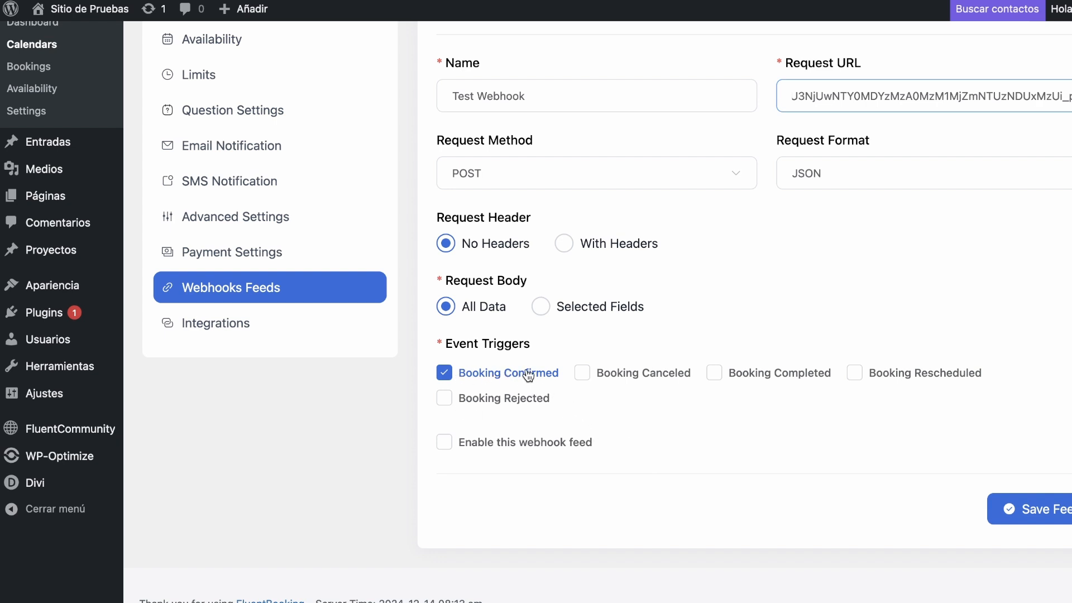
{"action": "left_click", "coordinate": [445, 442]}
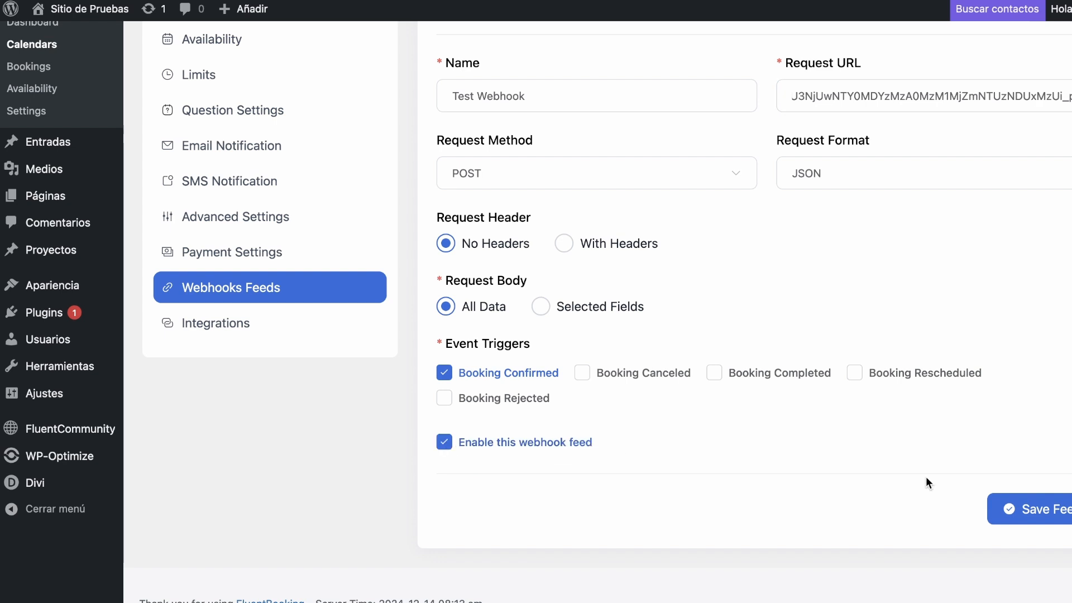
{"action": "left_click", "coordinate": [1062, 513]}
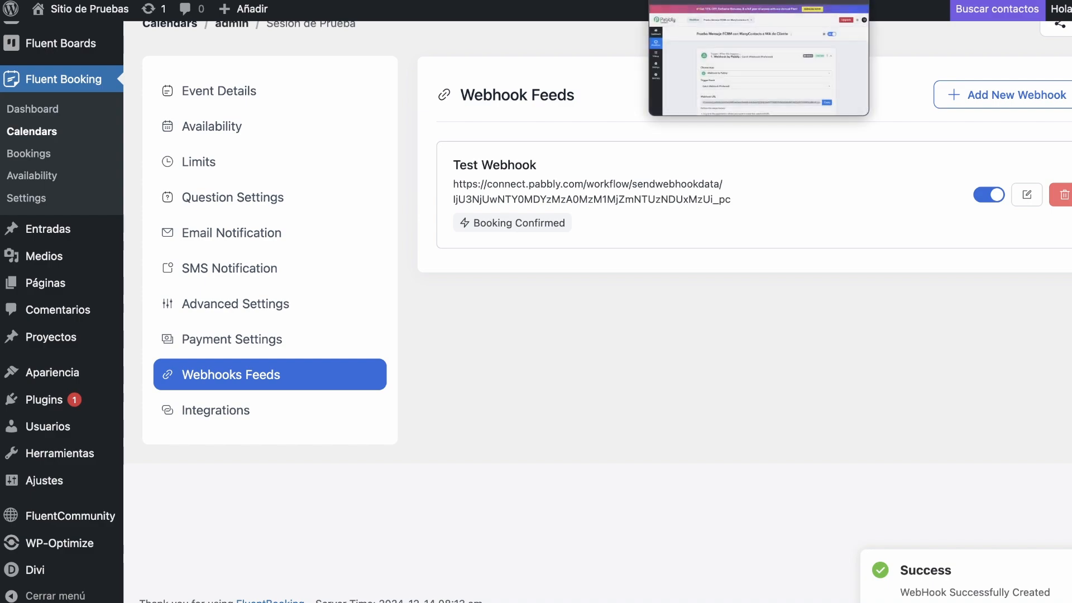
Set the Pabbly webhook trigger waiting for an incoming response.
{"action": "left_click", "coordinate": [704, 1]}
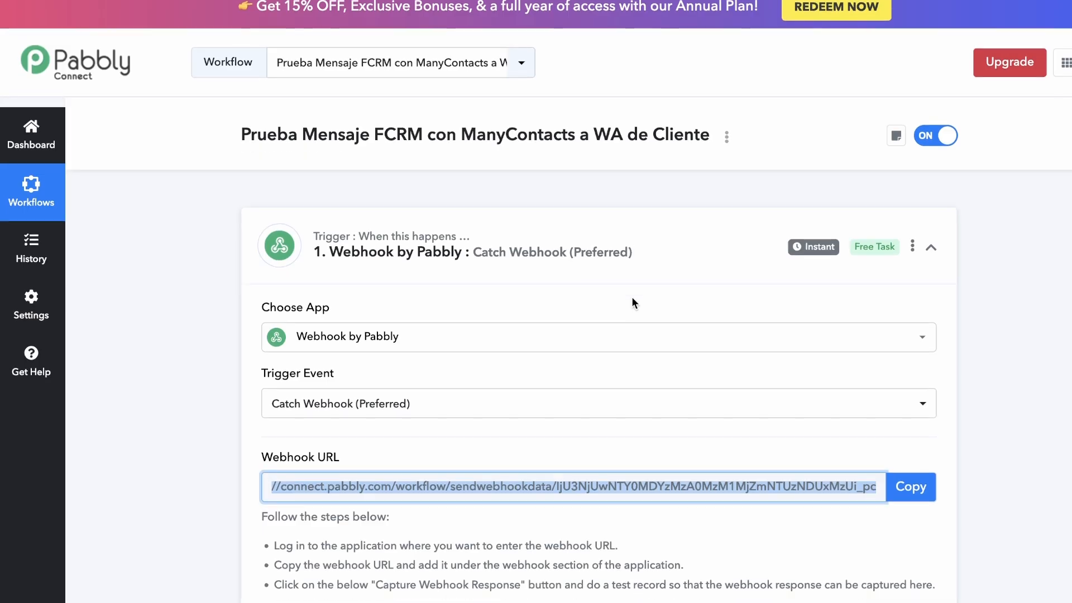
{"action": "scroll", "coordinate": [633, 301], "scroll_direction": "down", "scroll_amount": 8}
{"action": "left_click", "coordinate": [385, 400]}
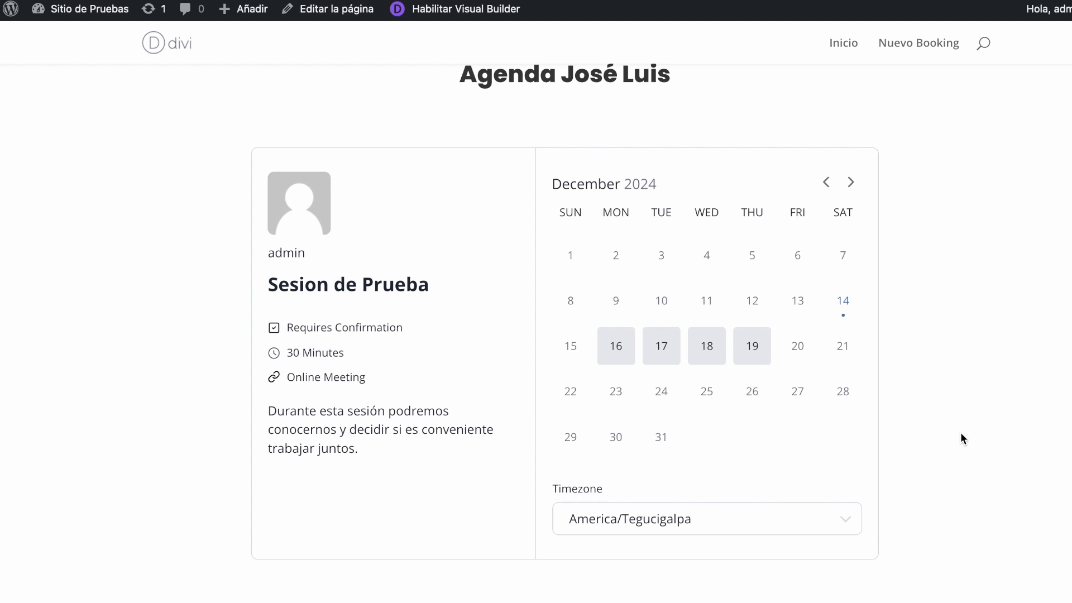
{"action": "scroll", "coordinate": [961, 434], "scroll_direction": "down", "scroll_amount": 1}
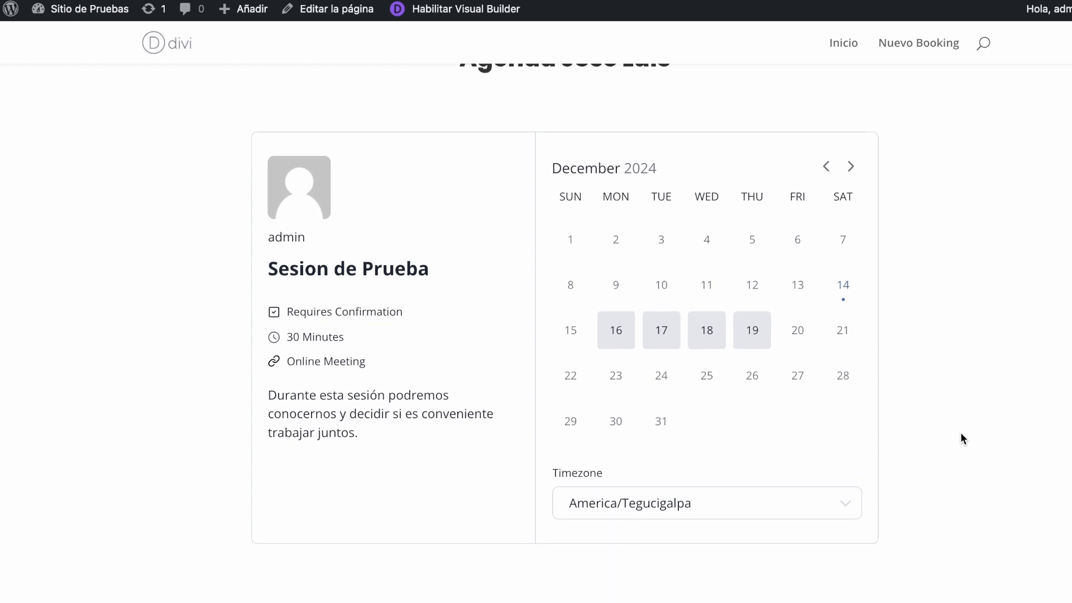
Choose December 17, 2024 at 09:30 AM for the Sesion de Prueba booking.
{"action": "left_click", "coordinate": [659, 337]}
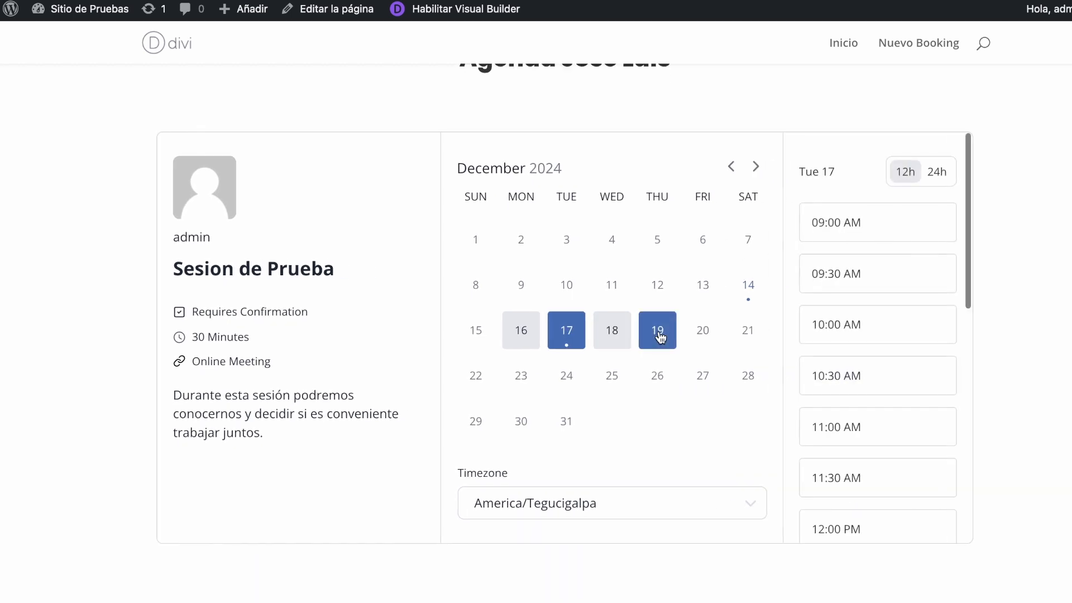
{"action": "left_click", "coordinate": [932, 279]}
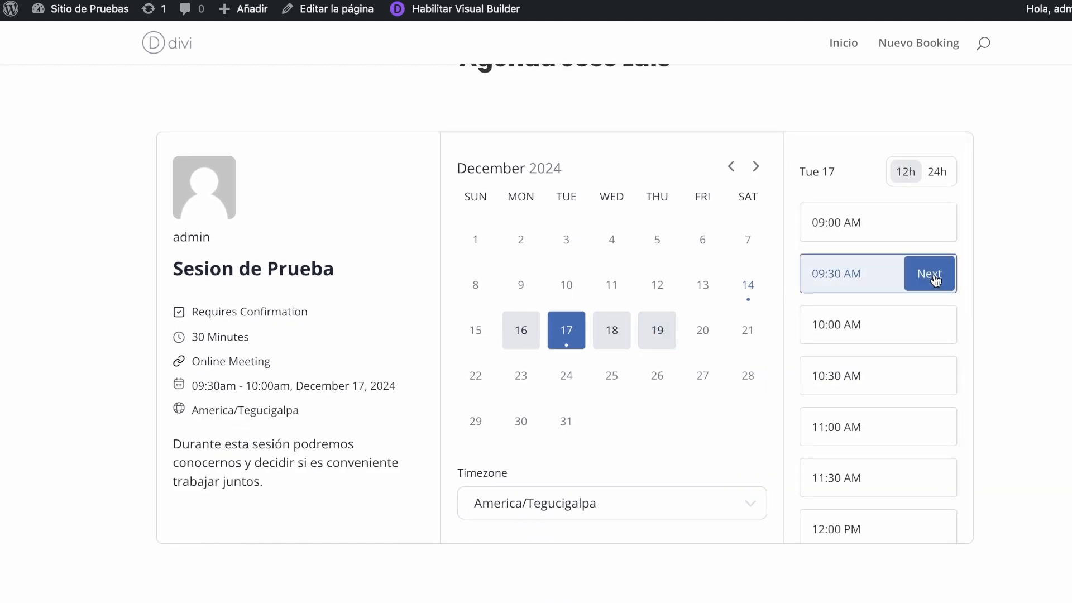
{"action": "left_click", "coordinate": [929, 274]}
Fill in the attendee's name, email, WhatsApp phone and automation-help note, then schedule the meeting.
{"action": "type", "text": "Jo"}
{"action": "key", "text": "Down"}
{"action": "key", "text": "Return"}
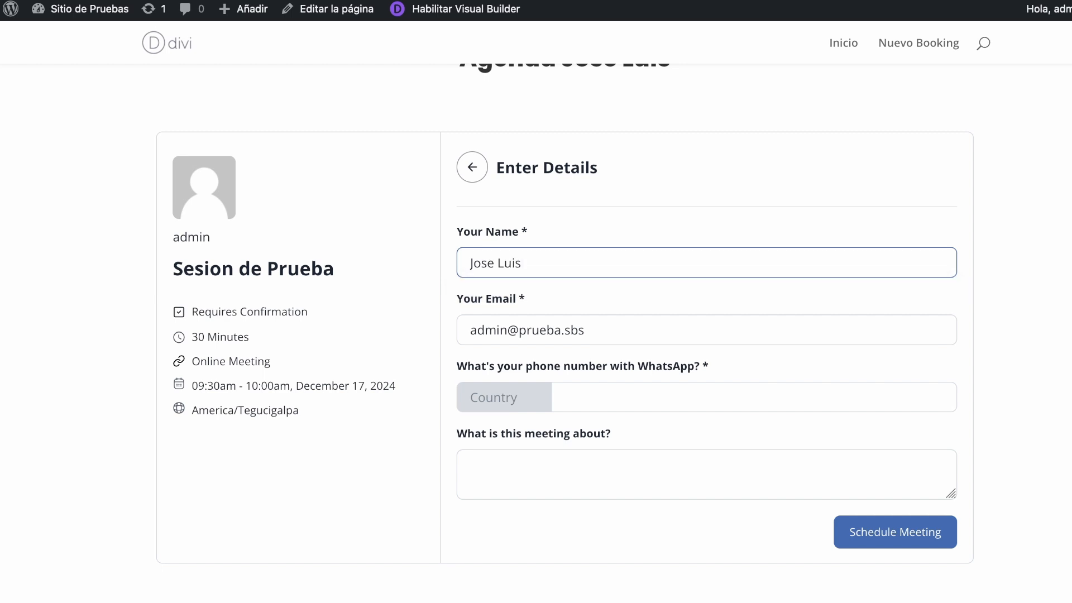
{"action": "key", "text": "Tab"}
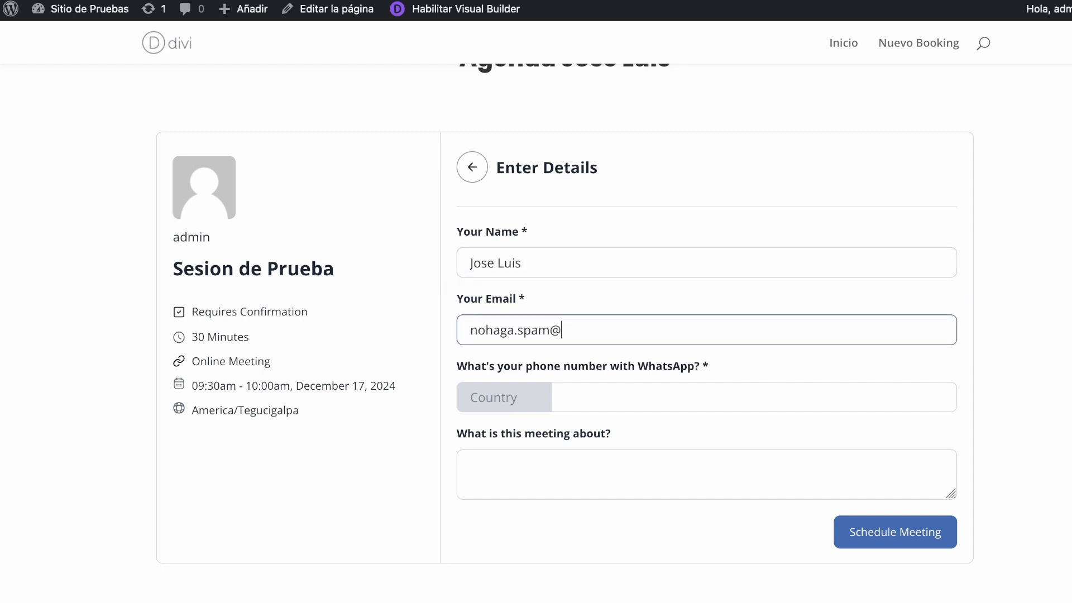
{"action": "left_click", "coordinate": [640, 393]}
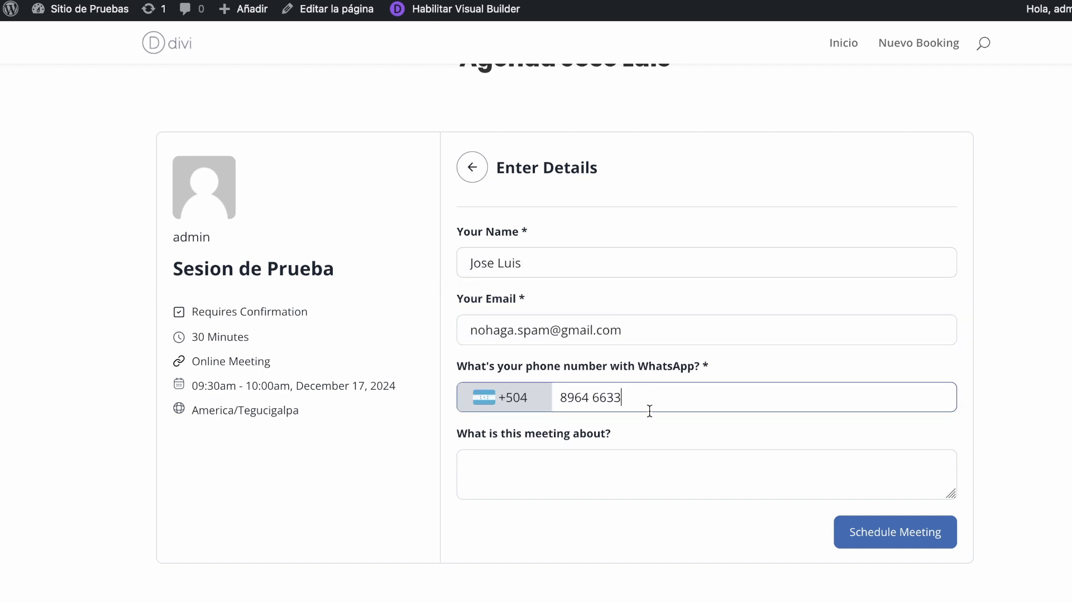
{"action": "left_click", "coordinate": [627, 471]}
{"action": "type", "text": "I need help with automation sending message"}
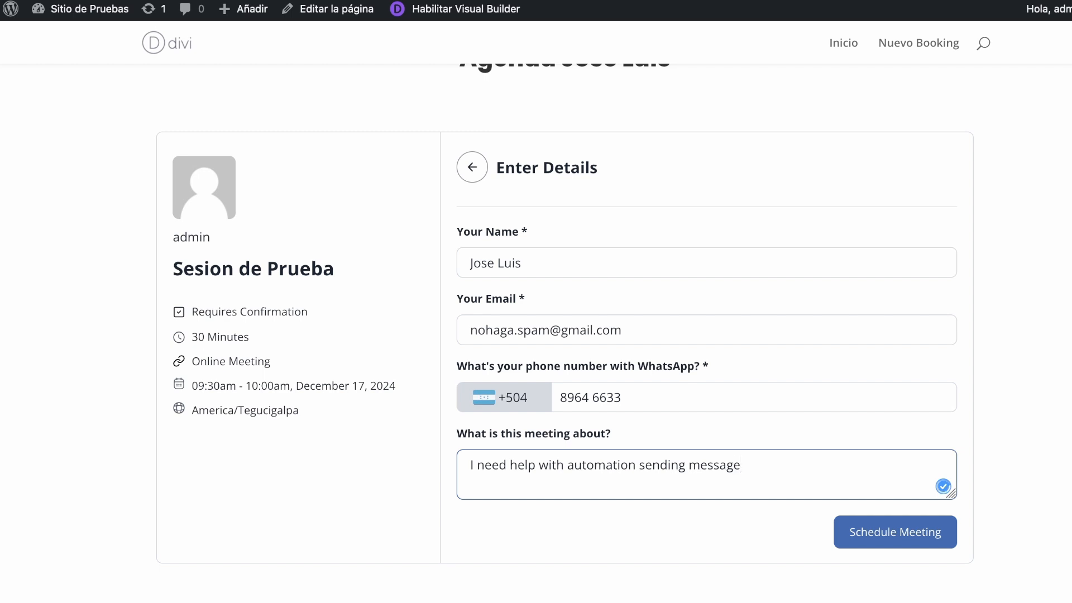
{"action": "type", "text": "s to my customers"}
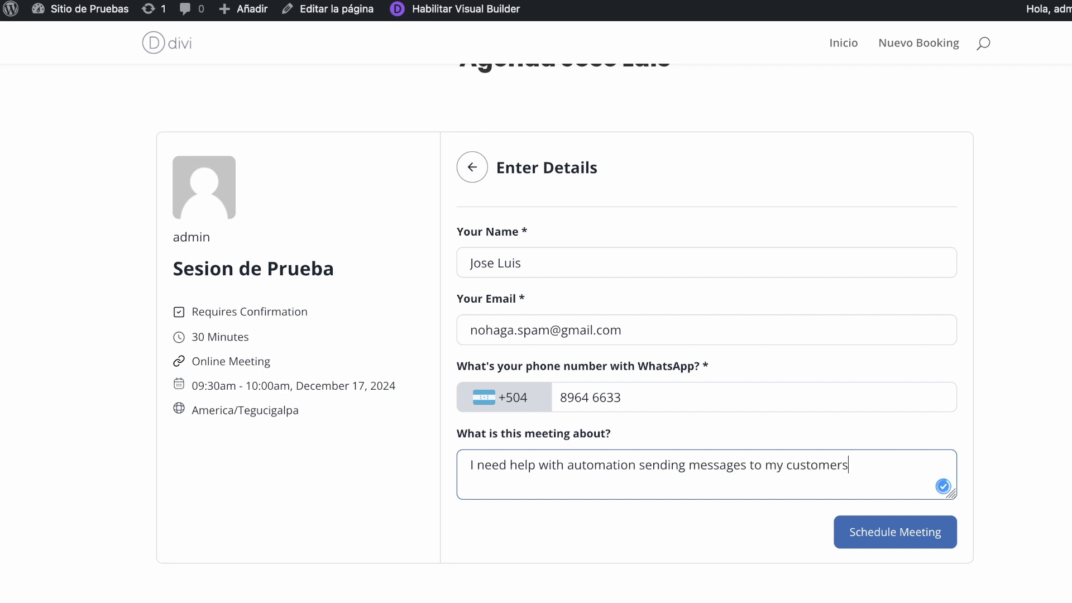
{"action": "left_click", "coordinate": [889, 536]}
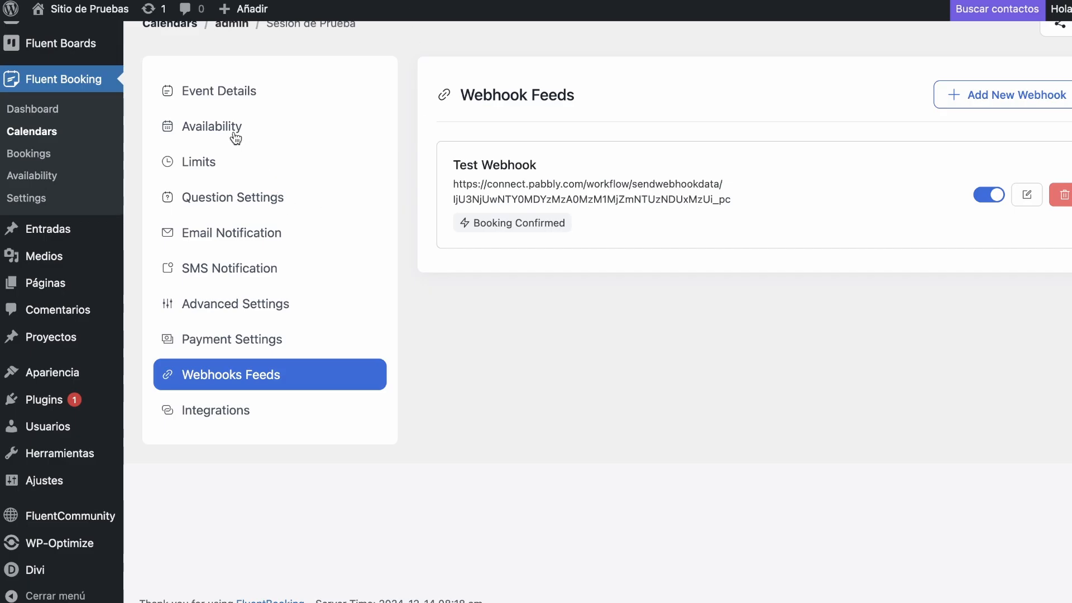
Open the Pending bookings list and confirm the December 16 Sesion de Prueba booking.
{"action": "scroll", "coordinate": [239, 135], "scroll_direction": "up", "scroll_amount": 3}
{"action": "left_click", "coordinate": [895, 46]}
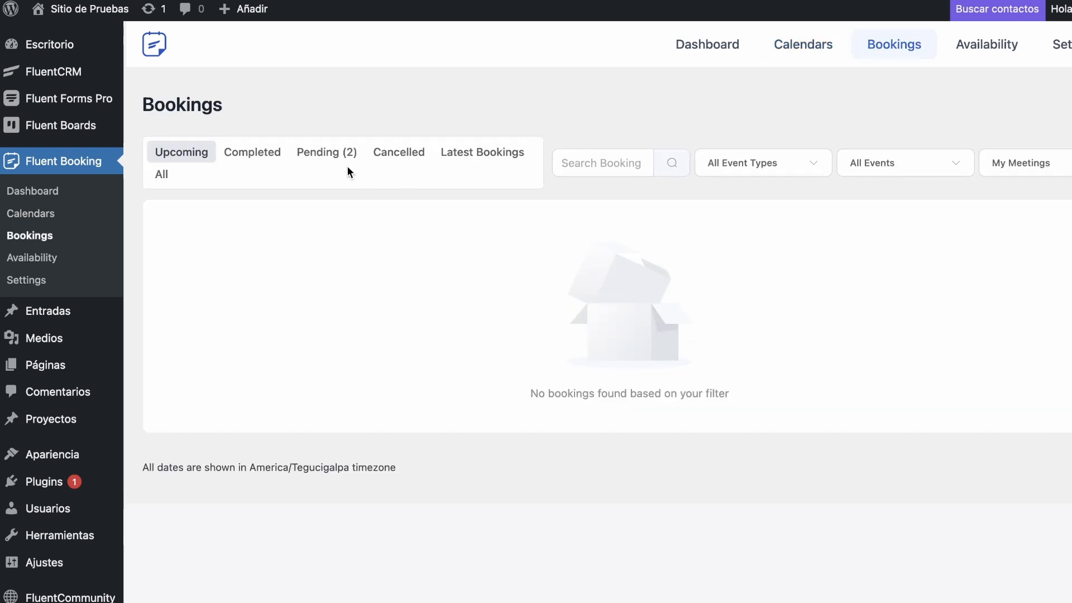
{"action": "left_click", "coordinate": [333, 155]}
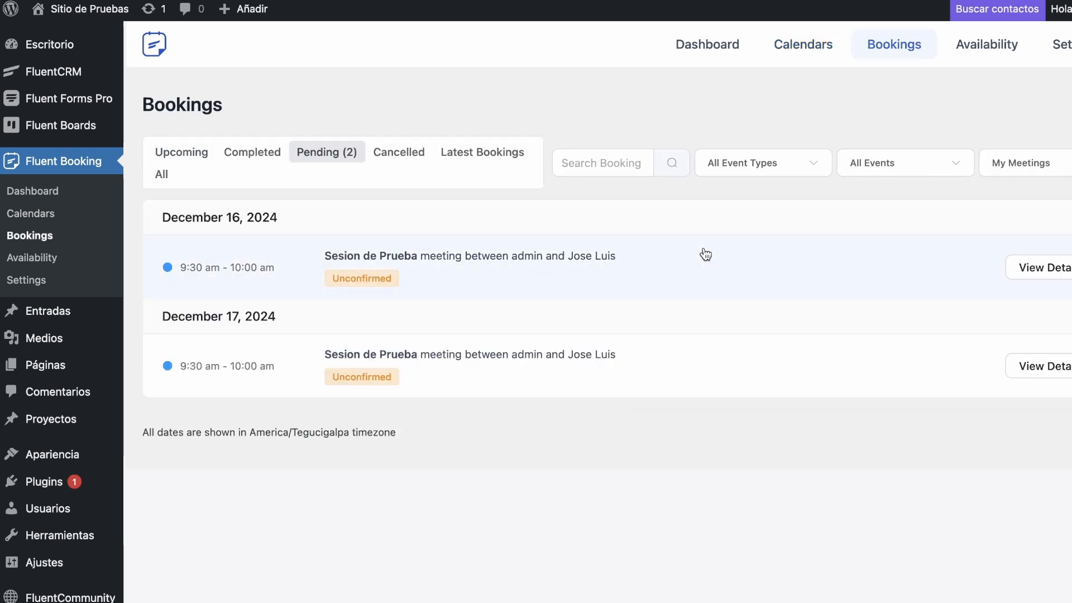
{"action": "left_click", "coordinate": [692, 254]}
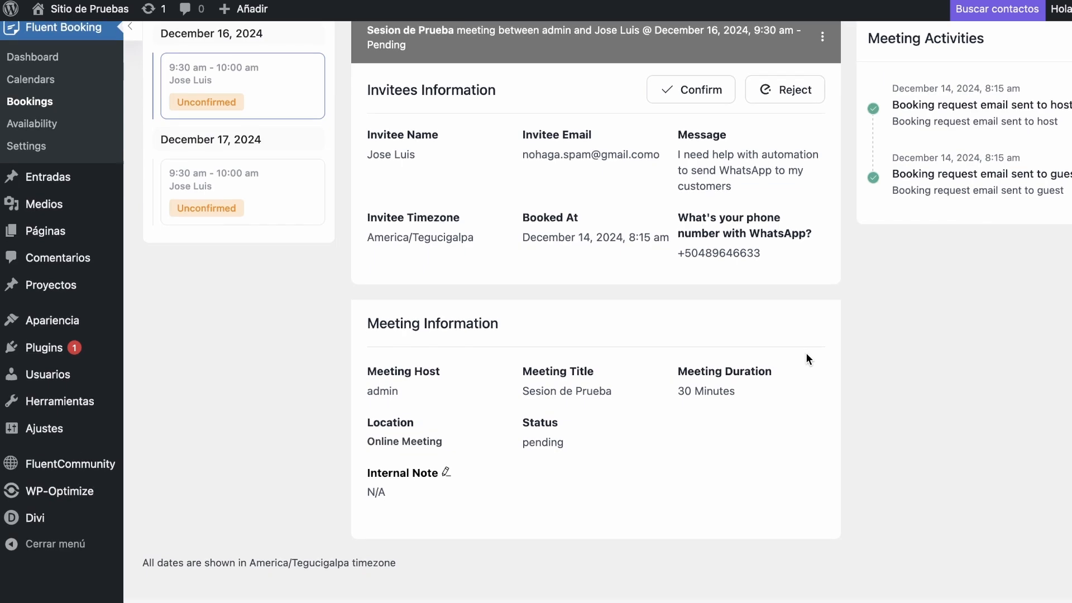
{"action": "scroll", "coordinate": [806, 353], "scroll_direction": "down", "scroll_amount": 1}
{"action": "scroll", "coordinate": [805, 352], "scroll_direction": "up", "scroll_amount": 4}
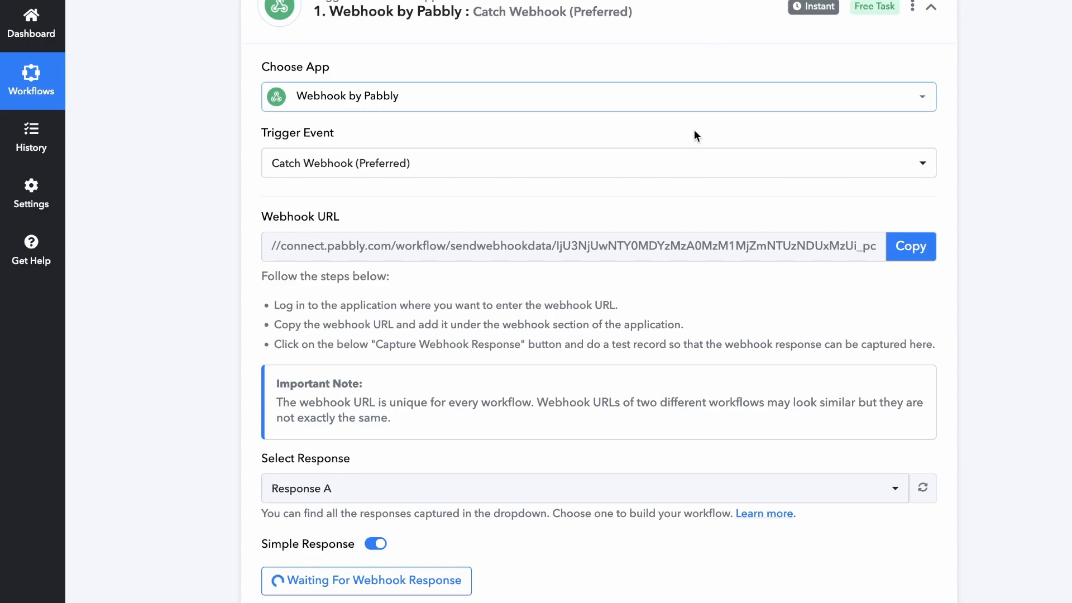
Scroll through Response B's captured fields, including the Sesion de Prueba calendar event data.
{"action": "scroll", "coordinate": [694, 129], "scroll_direction": "down", "scroll_amount": 5}
{"action": "scroll", "coordinate": [700, 443], "scroll_direction": "down", "scroll_amount": 1}
{"action": "scroll", "coordinate": [702, 445], "scroll_direction": "down", "scroll_amount": 20}
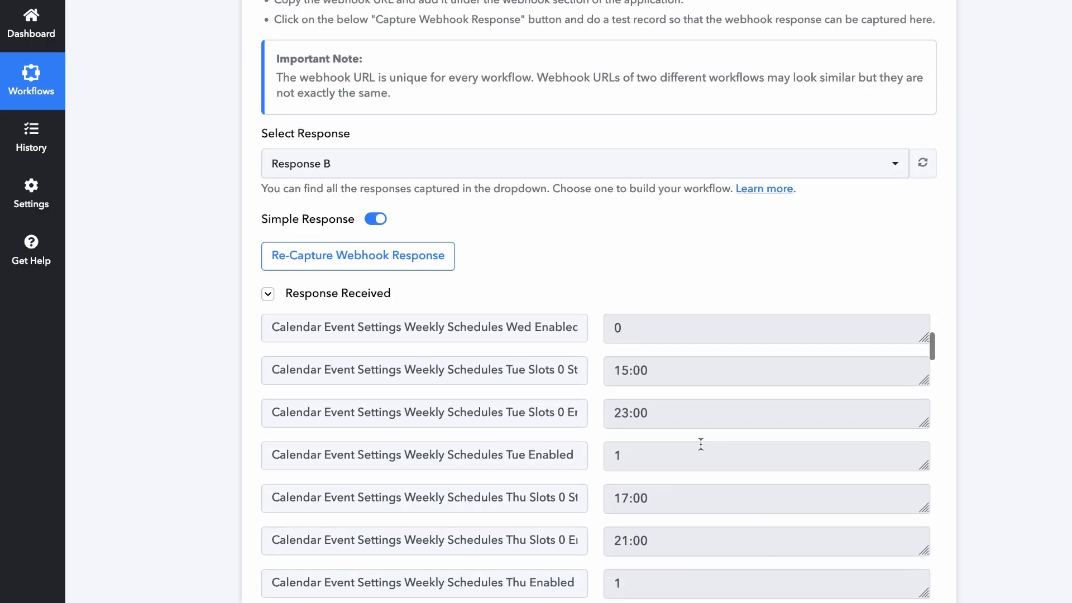
{"action": "scroll", "coordinate": [700, 443], "scroll_direction": "up", "scroll_amount": 20}
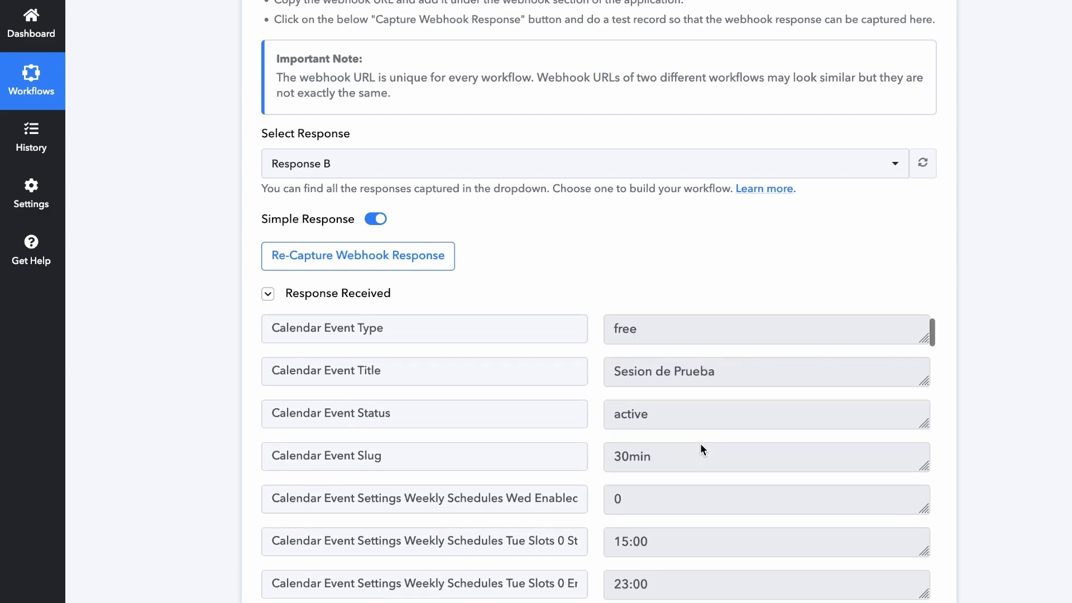
{"action": "scroll", "coordinate": [701, 443], "scroll_direction": "down", "scroll_amount": 20}
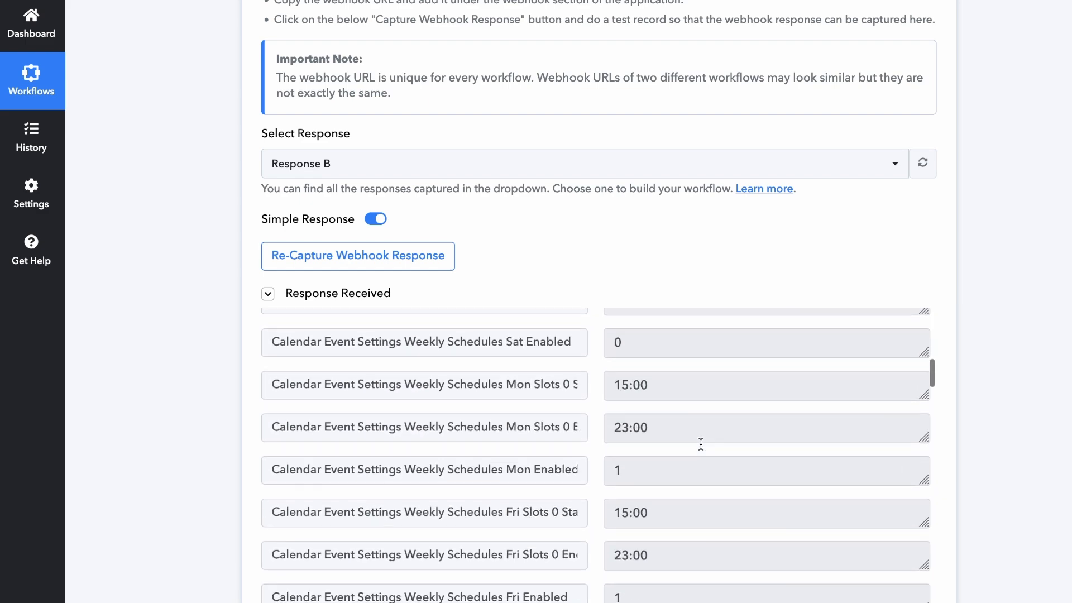
{"action": "scroll", "coordinate": [701, 444], "scroll_direction": "down", "scroll_amount": 8}
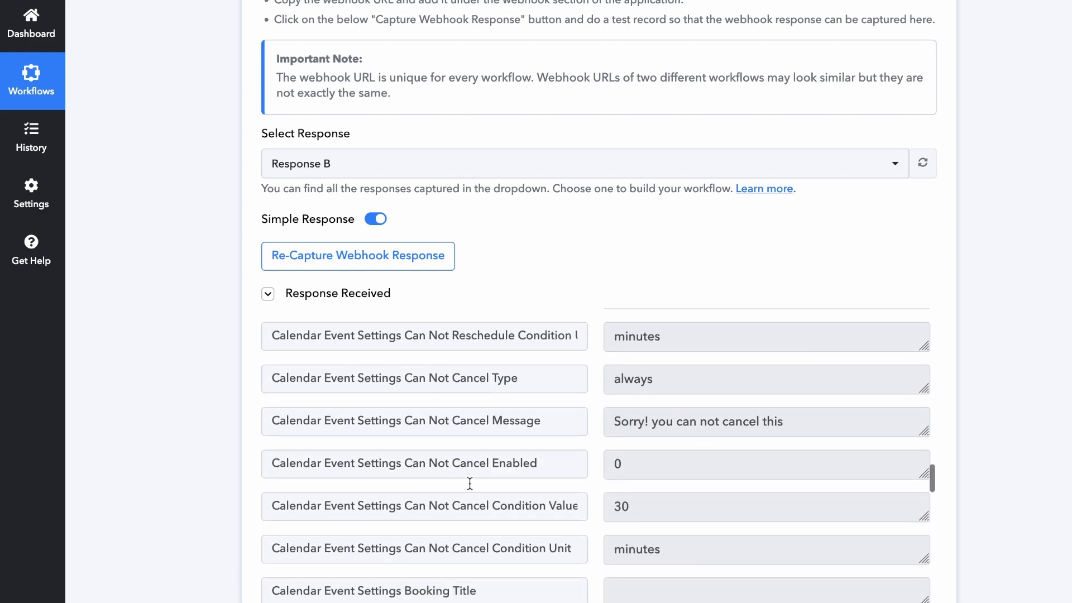
{"action": "scroll", "coordinate": [185, 485], "scroll_direction": "down", "scroll_amount": 10}
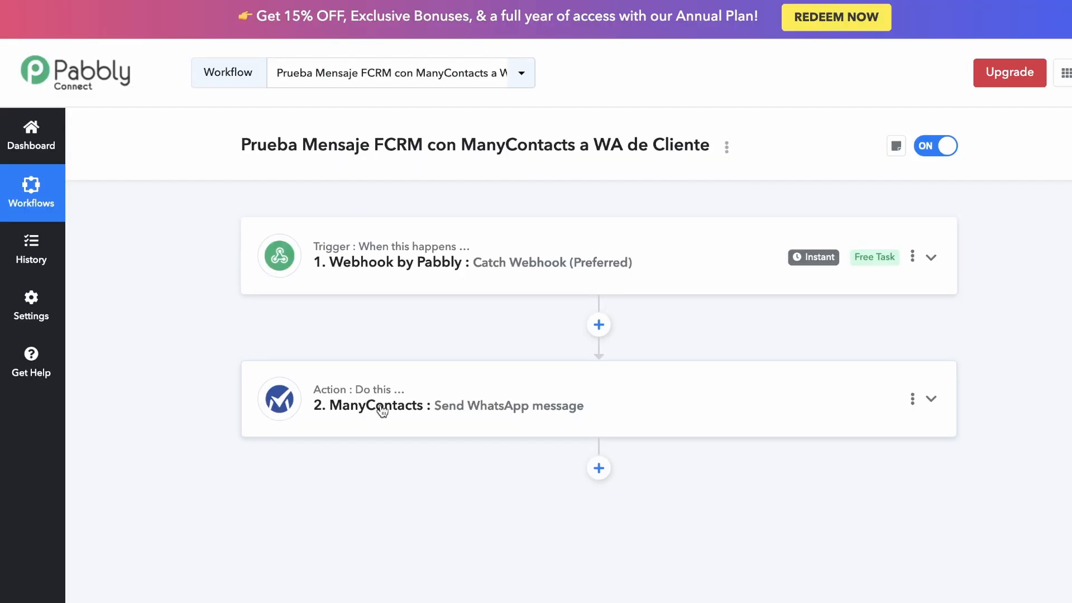
Map the booking's WhatsApp phone field into the ManyContacts Phone Number.
{"action": "left_click", "coordinate": [382, 412]}
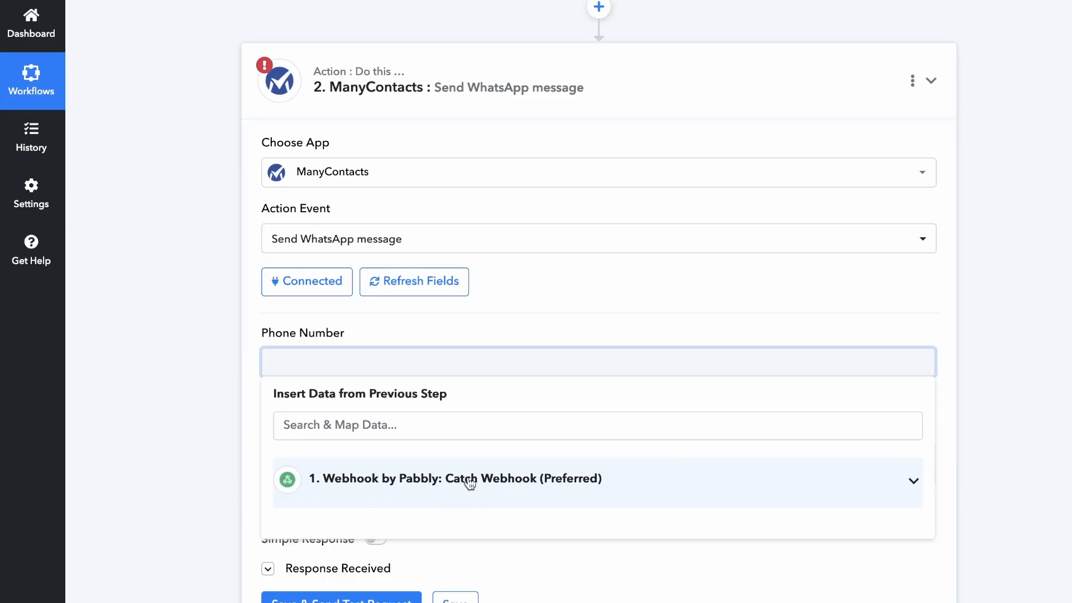
{"action": "scroll", "coordinate": [470, 483], "scroll_direction": "down", "scroll_amount": 1}
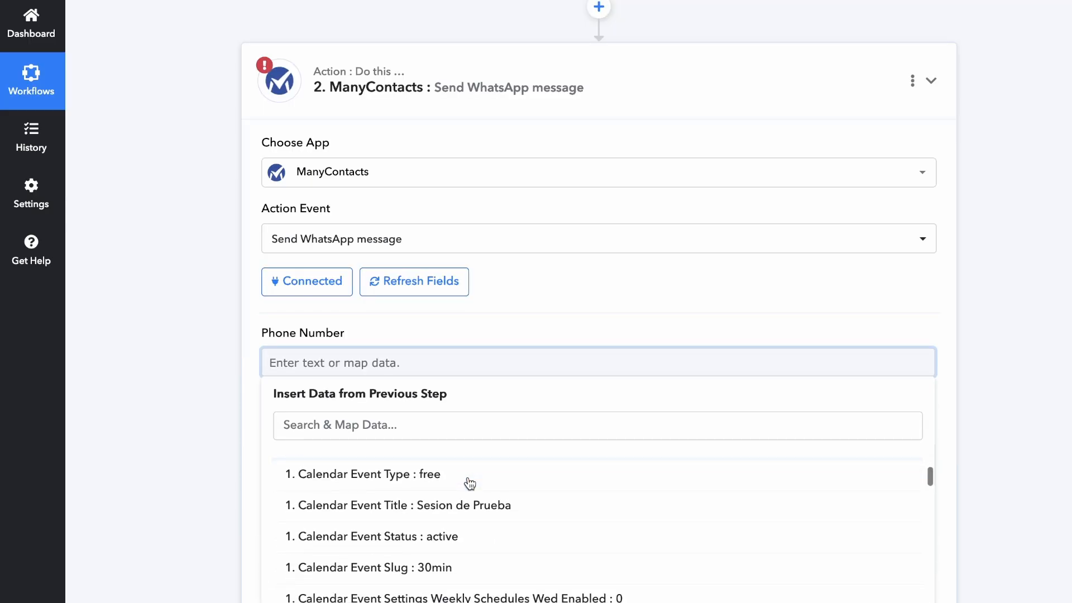
{"action": "scroll", "coordinate": [480, 508], "scroll_direction": "down", "scroll_amount": 1}
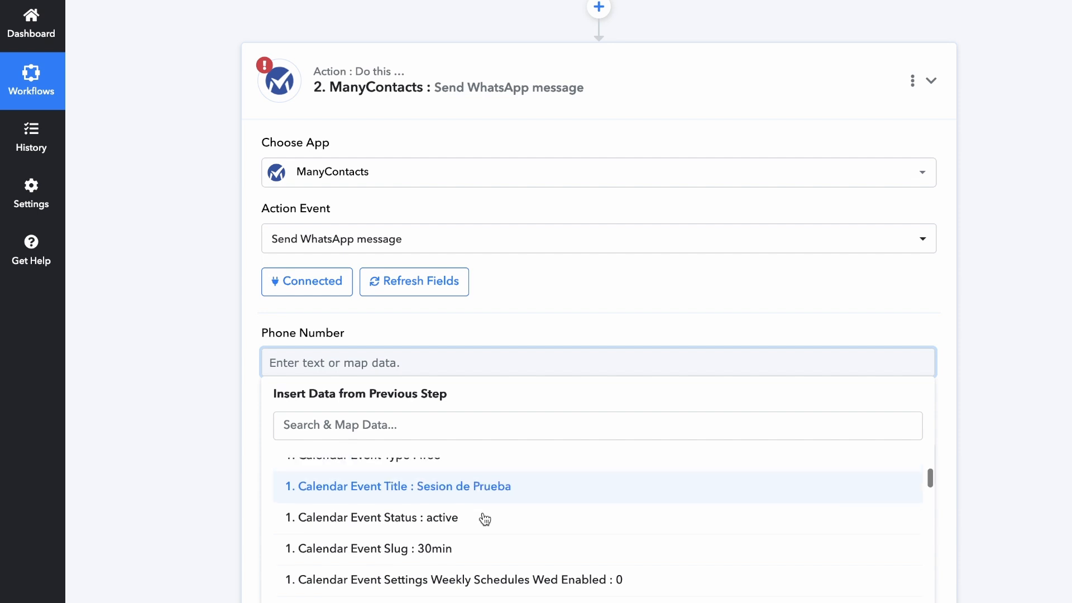
{"action": "scroll", "coordinate": [485, 514], "scroll_direction": "up", "scroll_amount": 2}
{"action": "scroll", "coordinate": [485, 511], "scroll_direction": "down", "scroll_amount": 5}
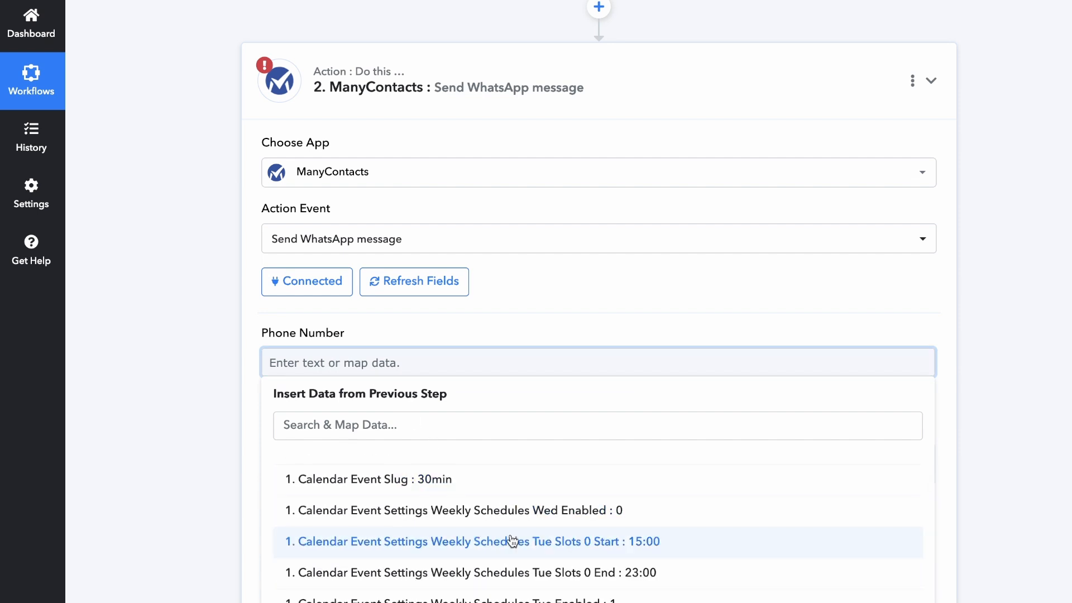
{"action": "scroll", "coordinate": [510, 541], "scroll_direction": "down", "scroll_amount": 4}
{"action": "scroll", "coordinate": [512, 541], "scroll_direction": "down", "scroll_amount": 3}
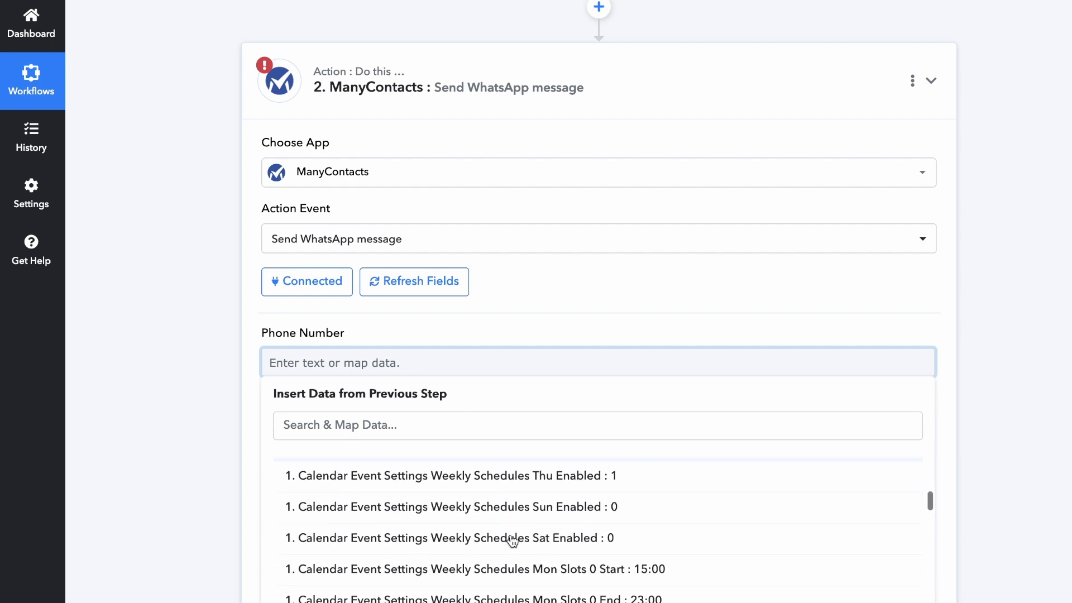
{"action": "type", "text": "phon"}
{"action": "left_click", "coordinate": [519, 554]}
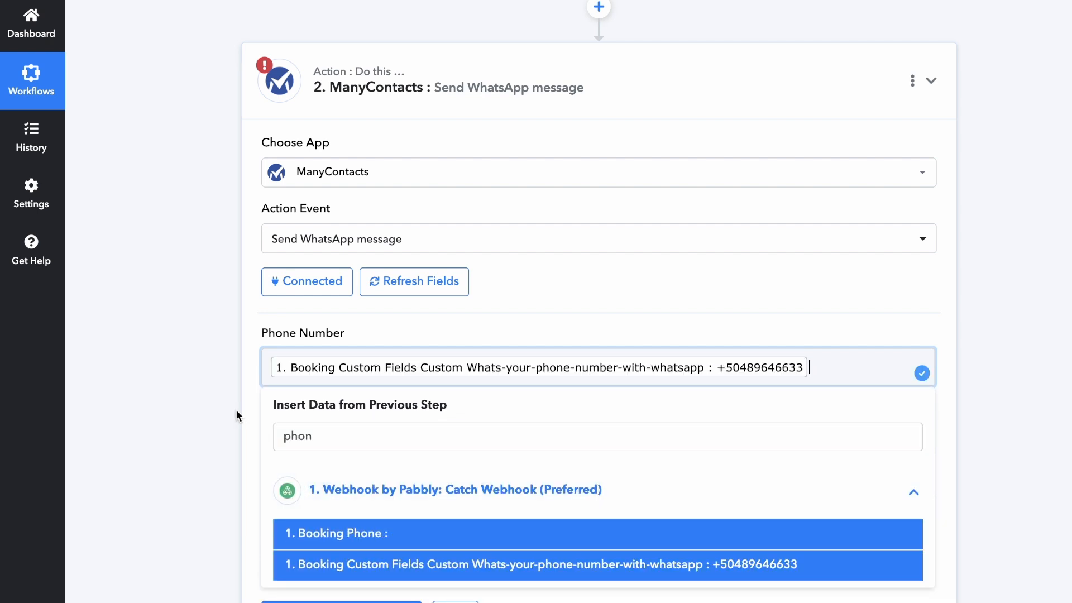
{"action": "left_click", "coordinate": [227, 392]}
Replace the message Text with 'This is a test with Pabbly Connect and ManyContacts. Everything is OK!'.
{"action": "left_click", "coordinate": [302, 469]}
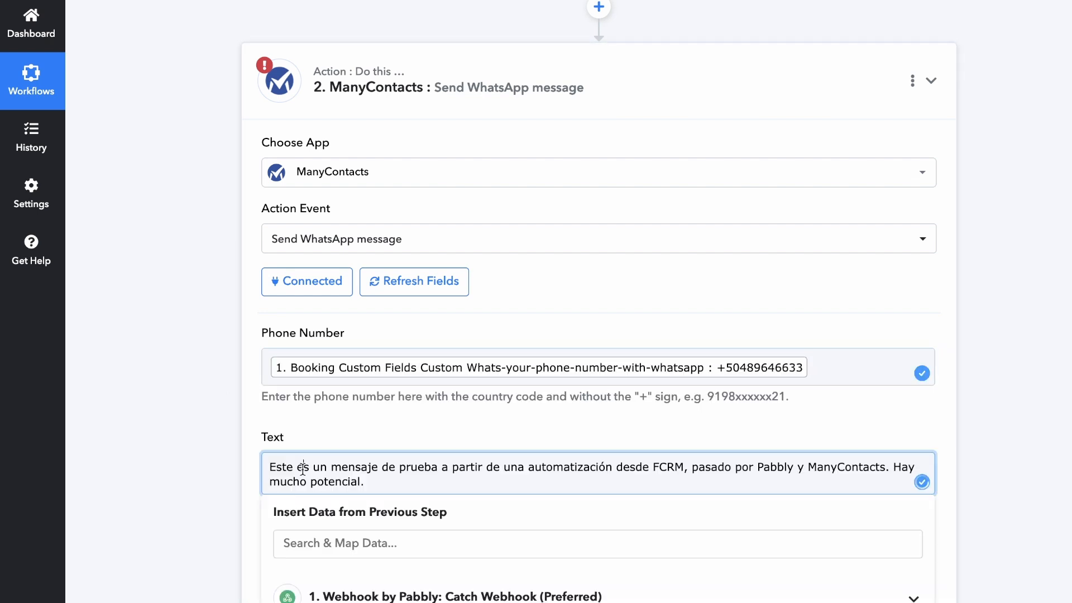
{"action": "key", "text": "ctrl+a"}
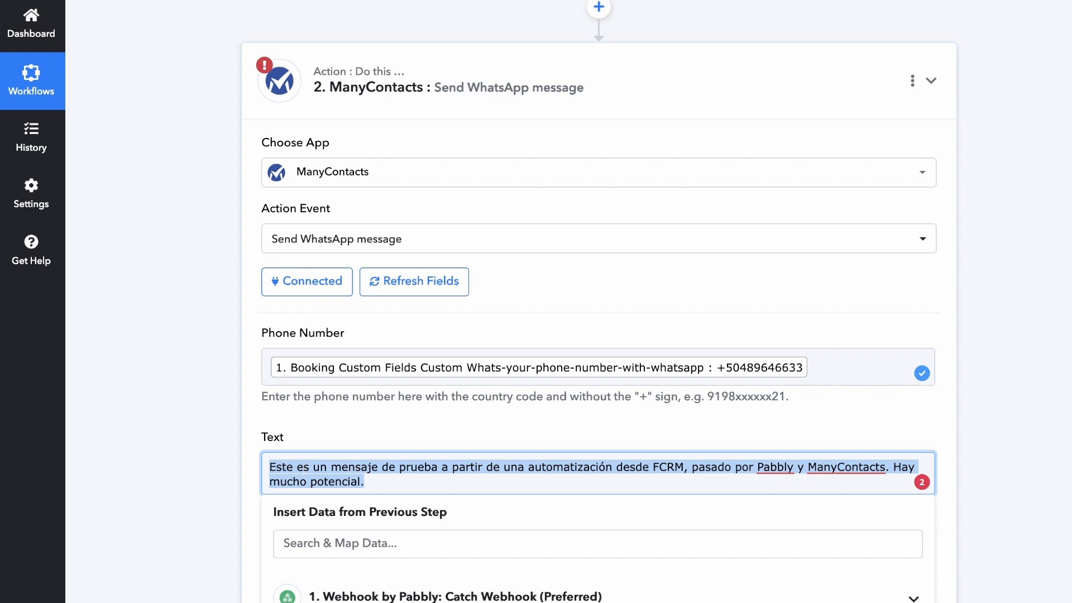
{"action": "type", "text": "This is a test with Pabbly Connect and"}
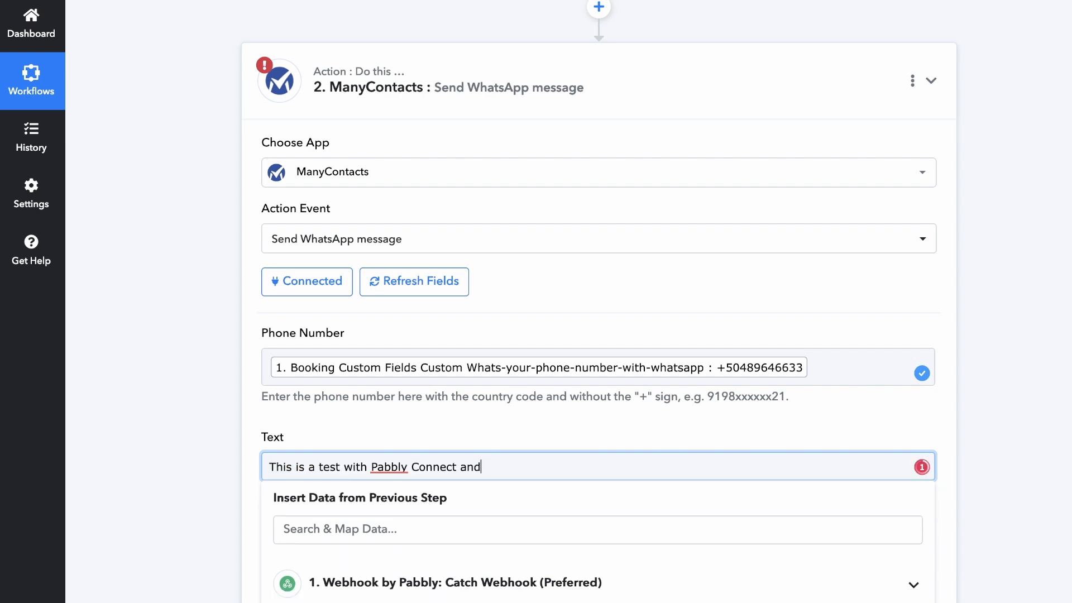
{"action": "type", "text": " ManyContacts. Everything is OK!"}
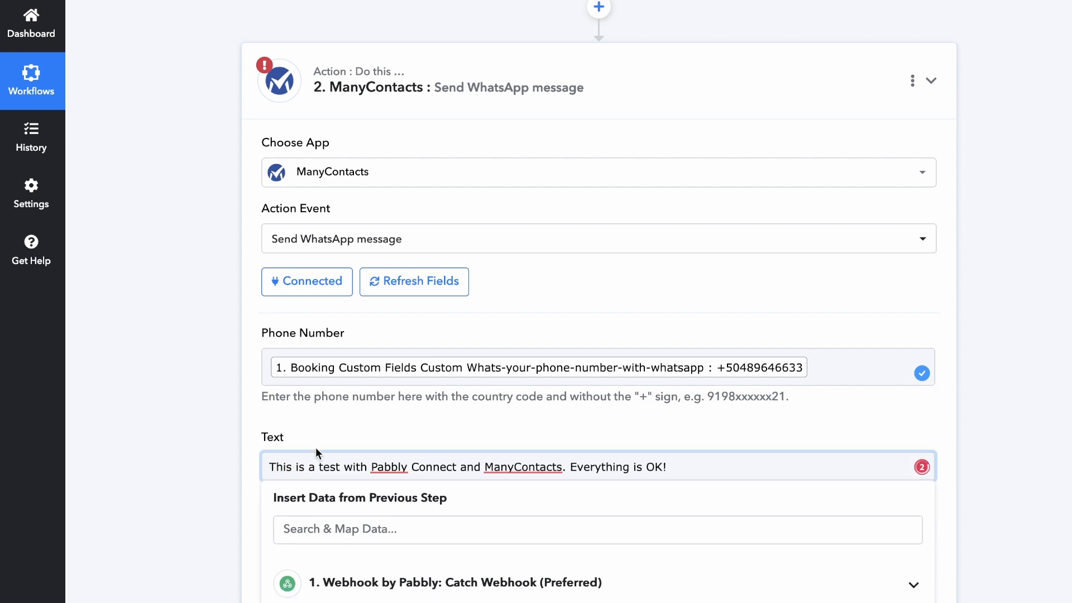
{"action": "scroll", "coordinate": [321, 441], "scroll_direction": "down", "scroll_amount": 5}
{"action": "left_click", "coordinate": [330, 424]}
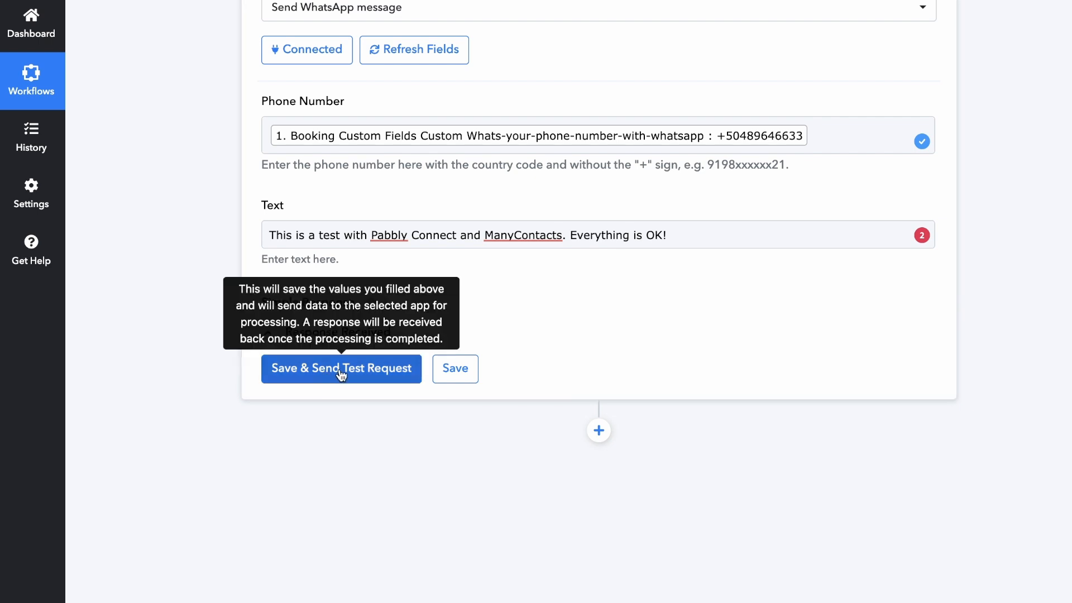
Save and test-send the ManyContacts message, confirm it in WhatsApp, then collapse the action.
{"action": "left_click", "coordinate": [369, 369]}
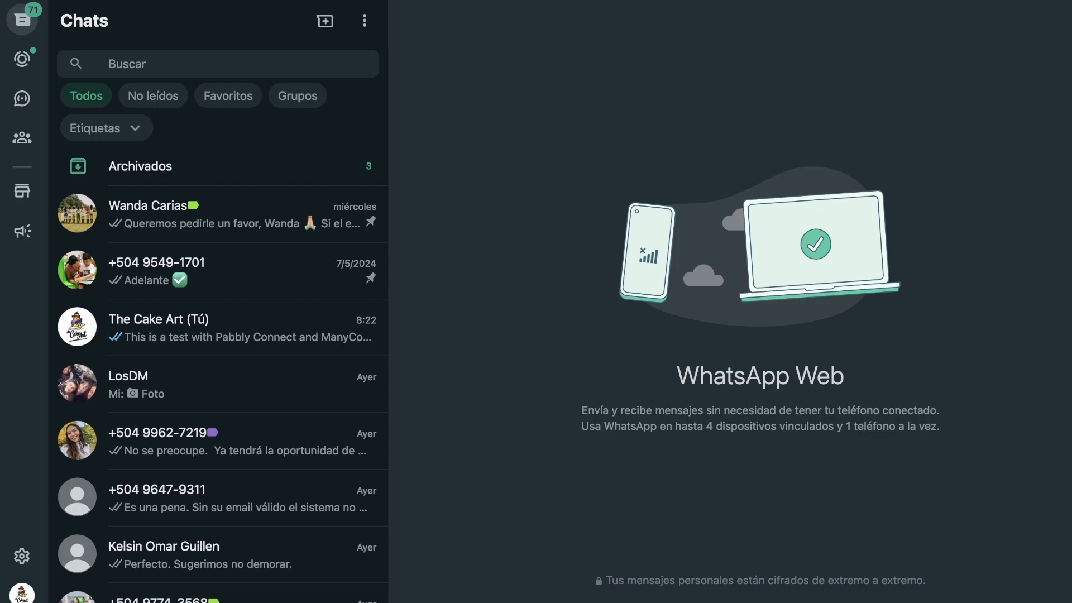
{"action": "left_click", "coordinate": [277, 330]}
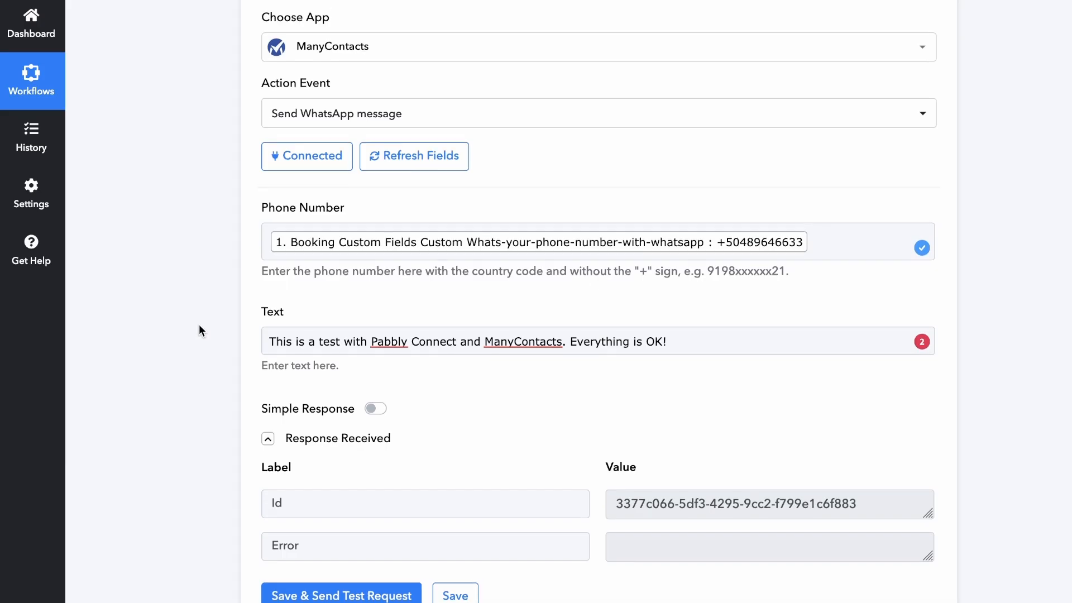
{"action": "scroll", "coordinate": [363, 296], "scroll_direction": "up", "scroll_amount": 5}
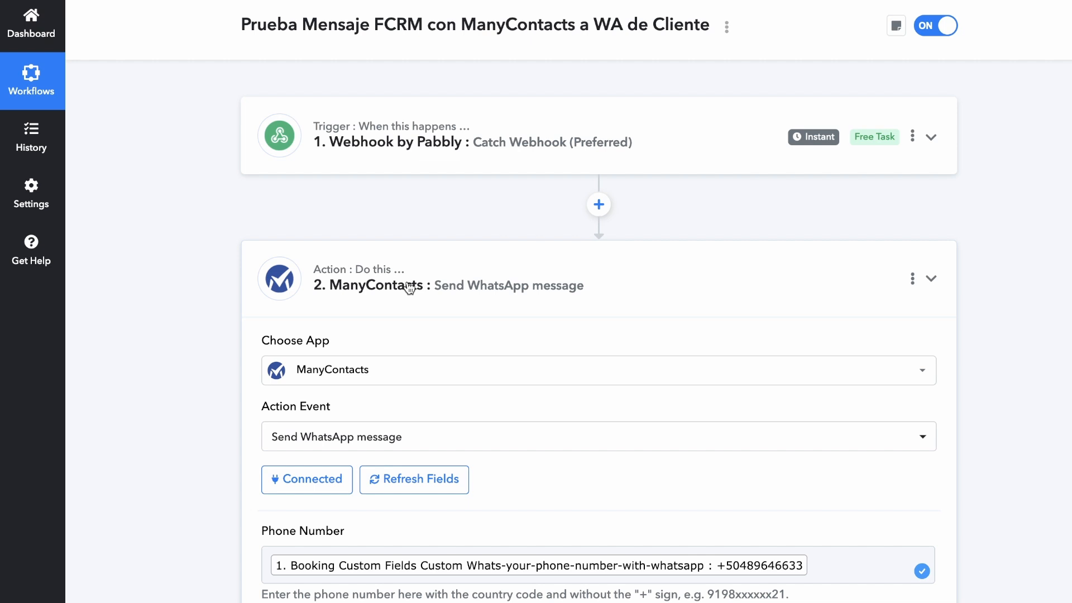
{"action": "left_click", "coordinate": [411, 286]}
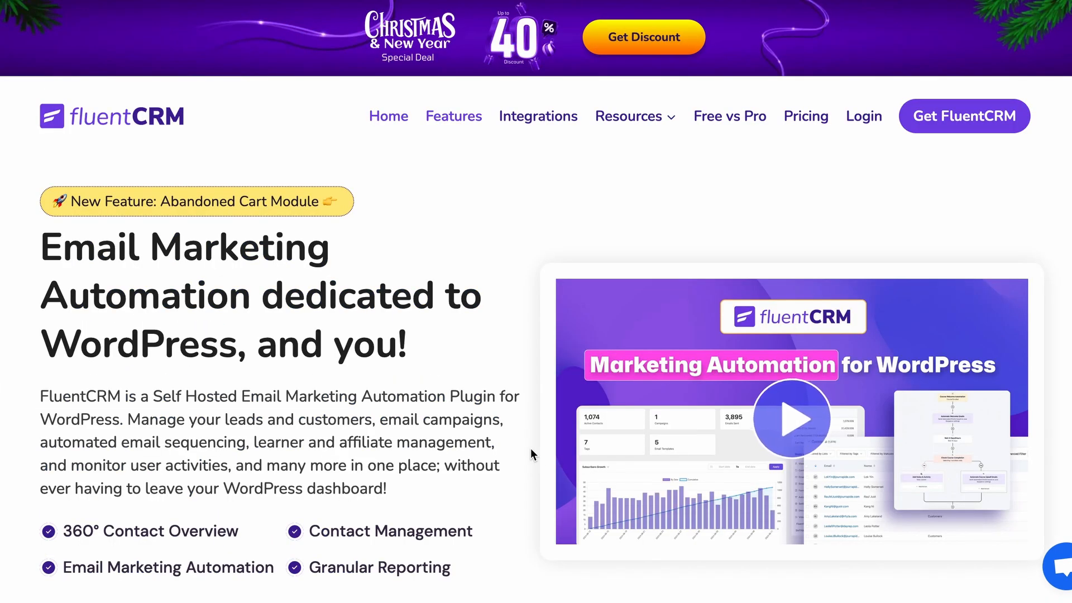
Scroll down the FluentCRM homepage.
{"action": "scroll", "coordinate": [455, 359], "scroll_direction": "down", "scroll_amount": 1}
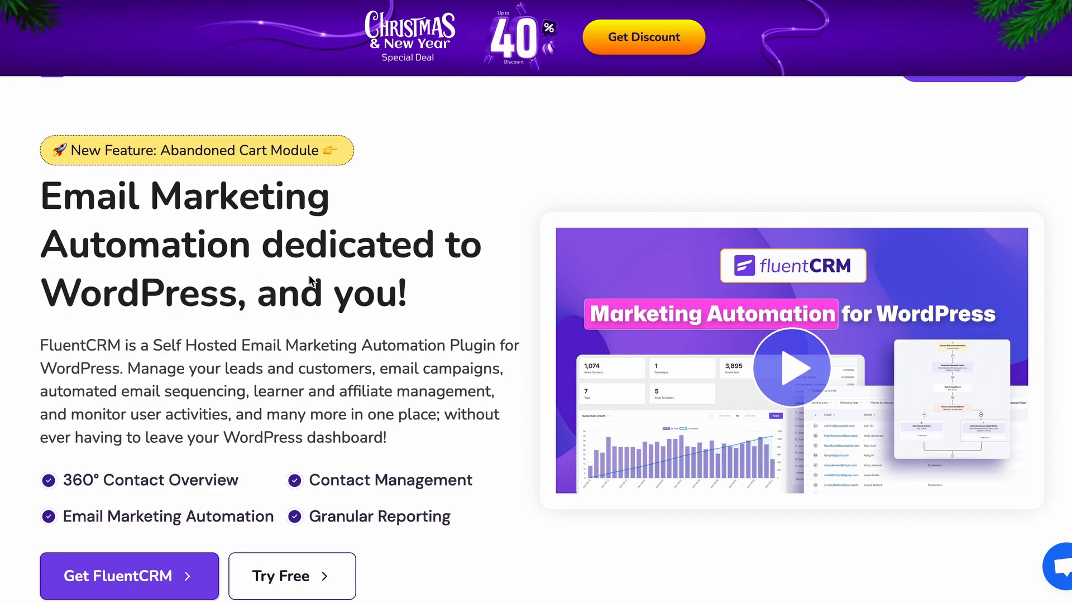
{"action": "scroll", "coordinate": [436, 355], "scroll_direction": "down", "scroll_amount": 5}
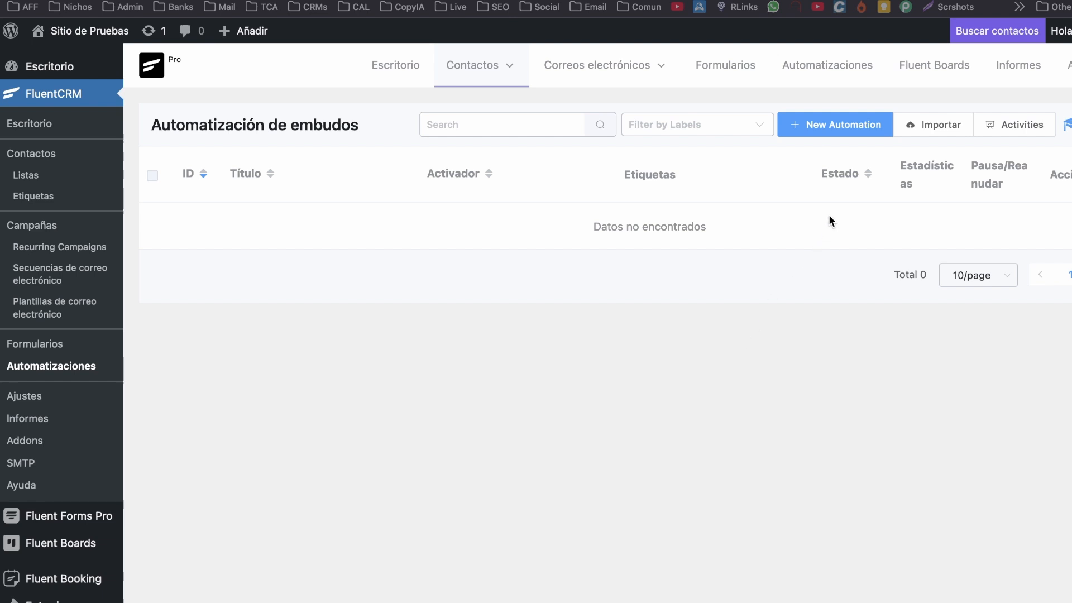
Create a tag-applied automation triggered by Test Tag, allowing restarts for the same contact.
{"action": "left_click", "coordinate": [813, 123]}
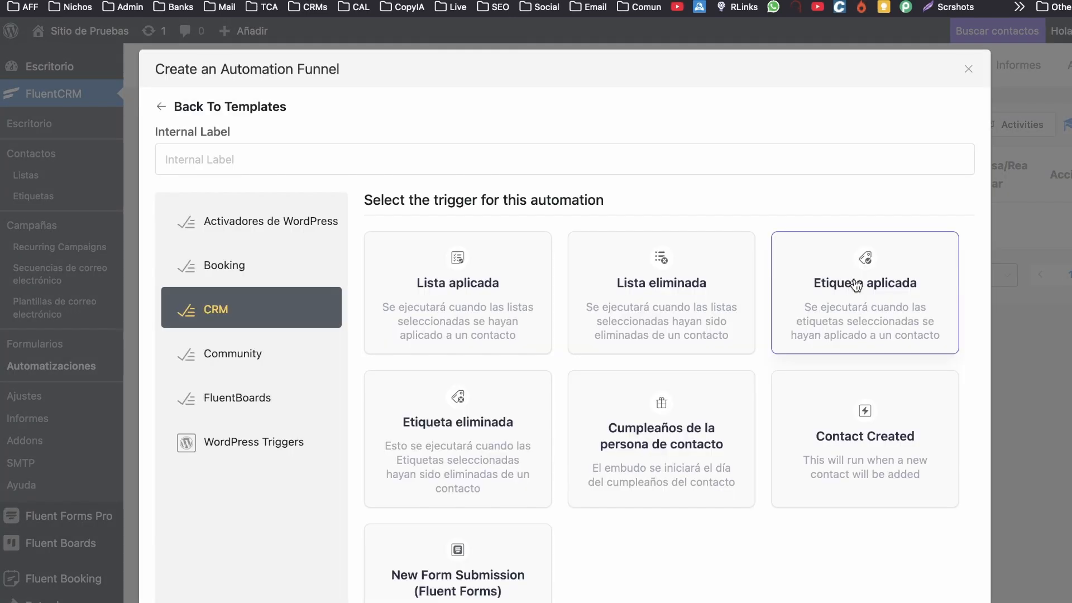
{"action": "left_click", "coordinate": [857, 286]}
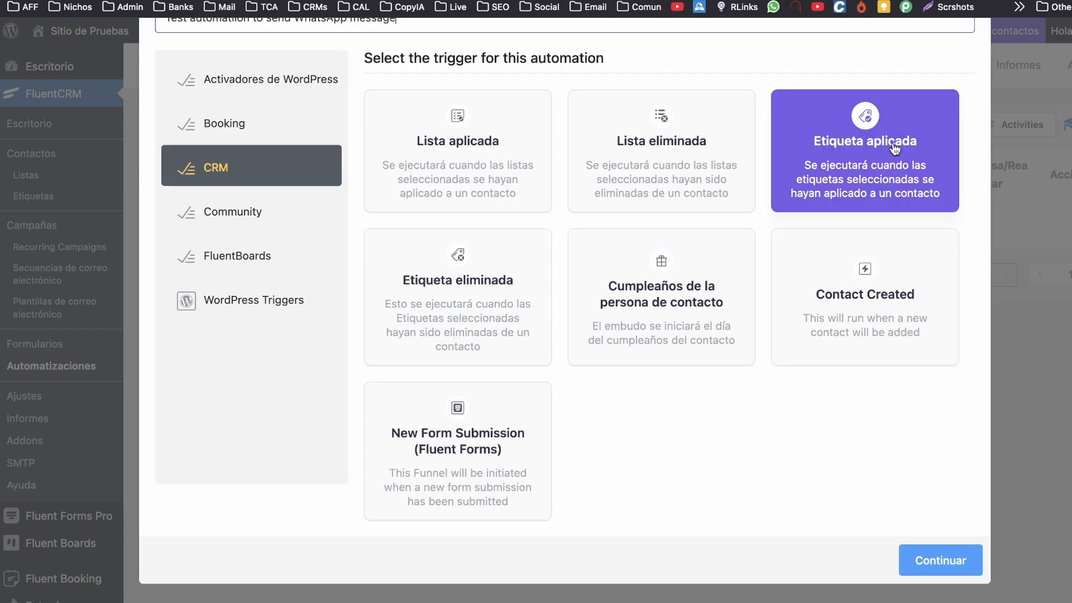
{"action": "left_click", "coordinate": [943, 559]}
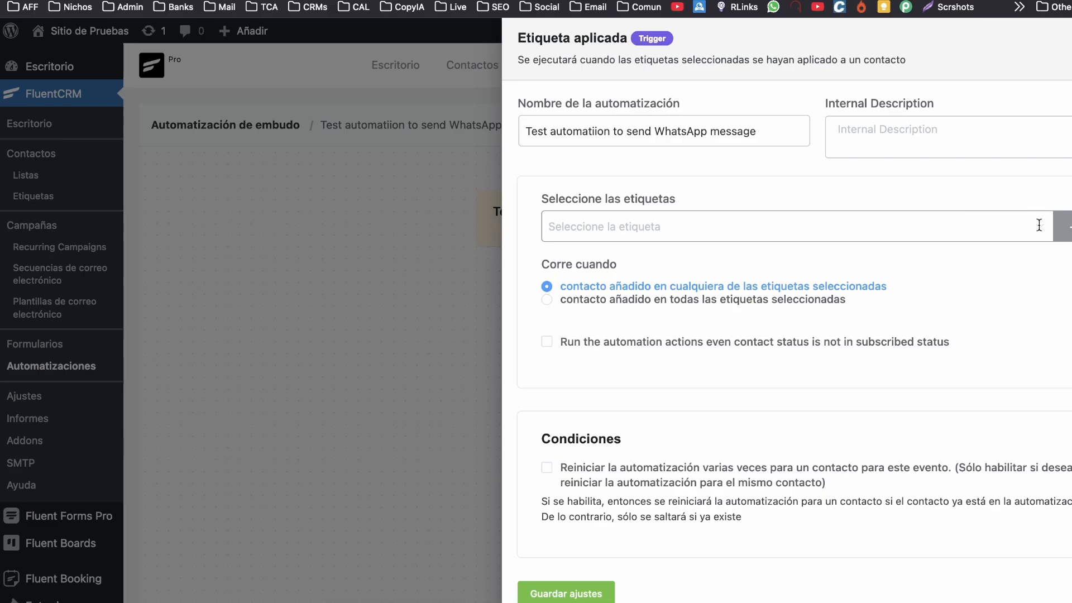
{"action": "left_click", "coordinate": [1039, 225]}
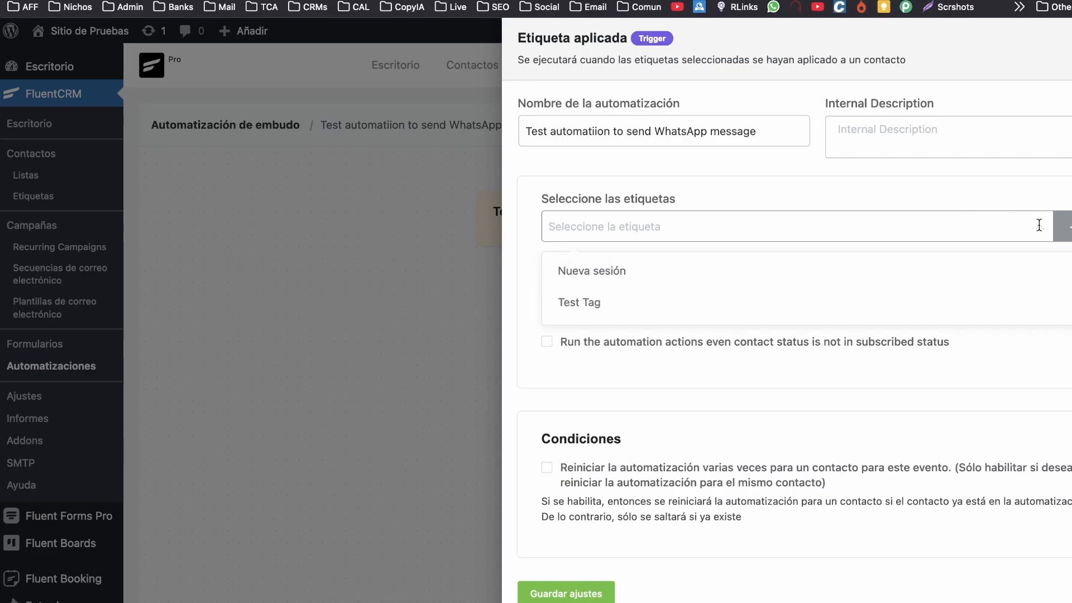
{"action": "left_click", "coordinate": [734, 309]}
{"action": "left_click", "coordinate": [636, 475]}
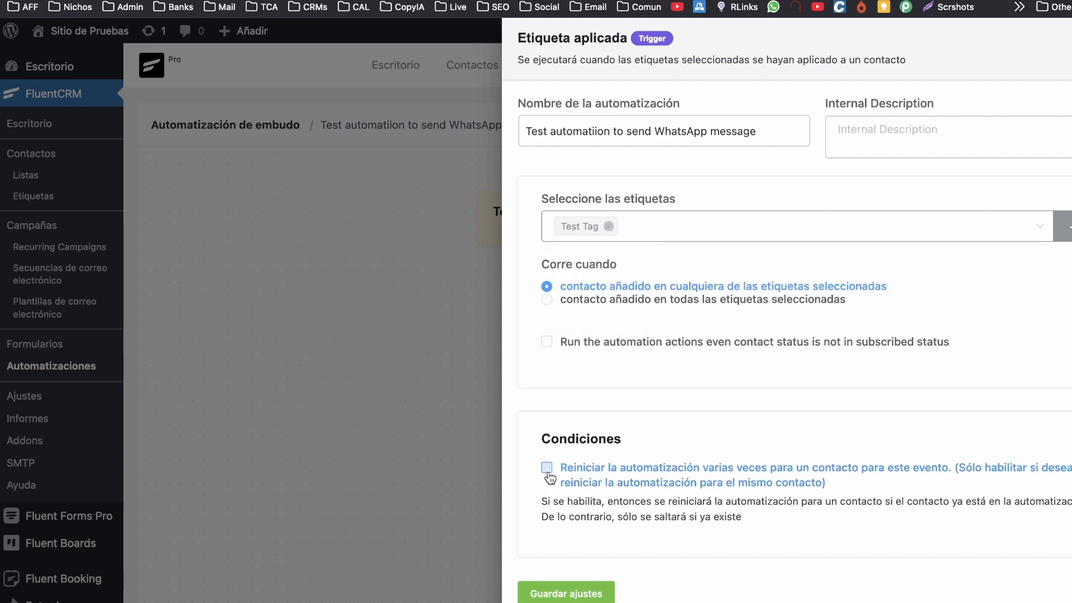
{"action": "left_click", "coordinate": [578, 593]}
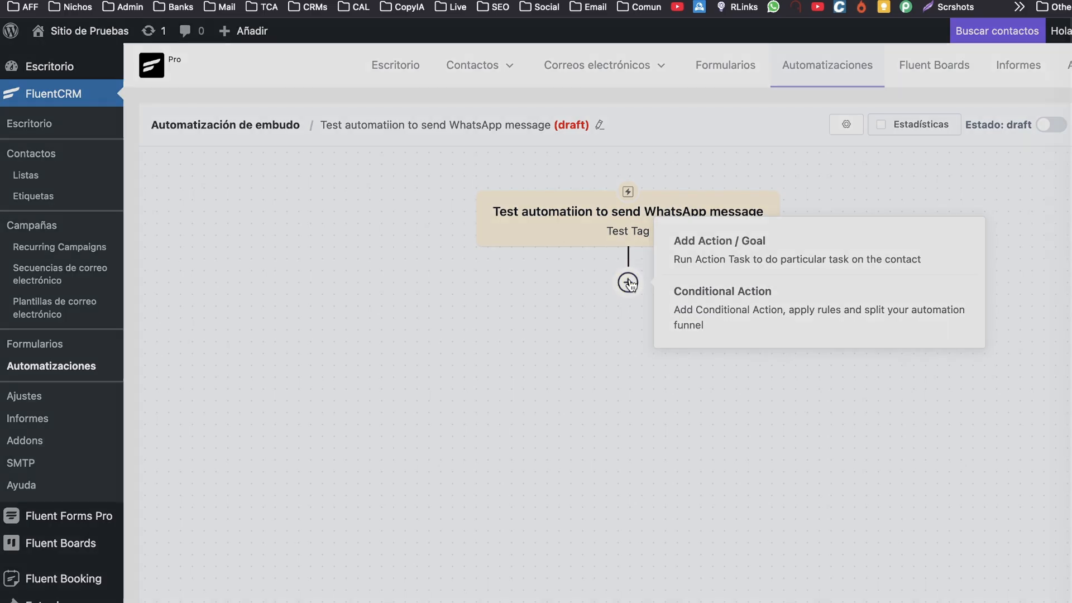
Add an outgoing webhook (Webhook saliente) action after the trigger.
{"action": "left_click", "coordinate": [628, 283]}
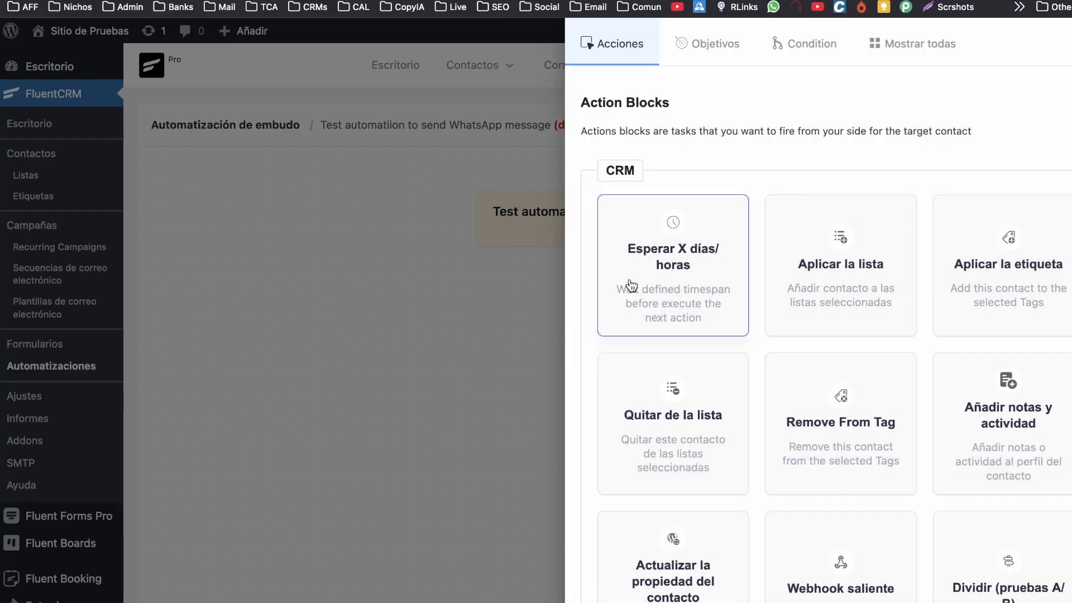
{"action": "scroll", "coordinate": [882, 359], "scroll_direction": "down", "scroll_amount": 4}
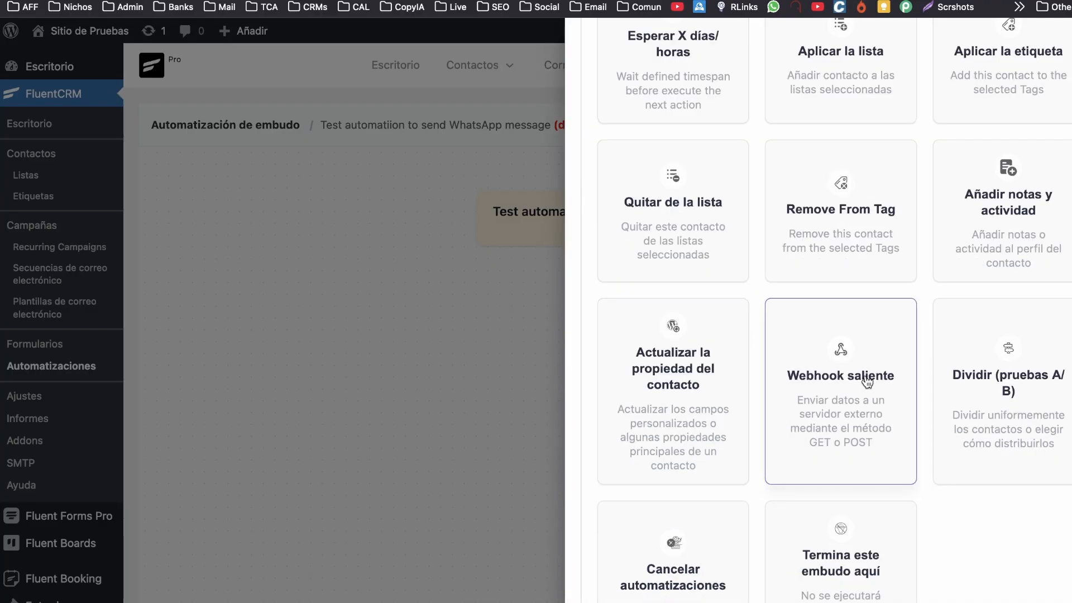
{"action": "left_click", "coordinate": [835, 383]}
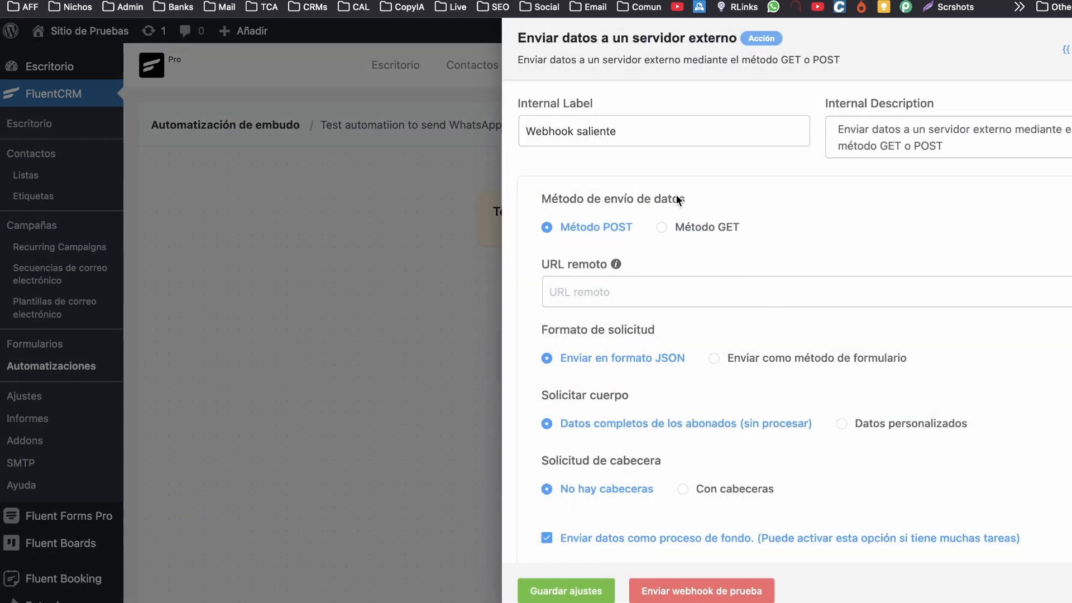
Label the action 'Webhook WhatsApp', set the Pabbly webhook URL as remote URL, and save.
{"action": "double_click", "coordinate": [638, 143]}
{"action": "type", "text": "WhatsApp"}
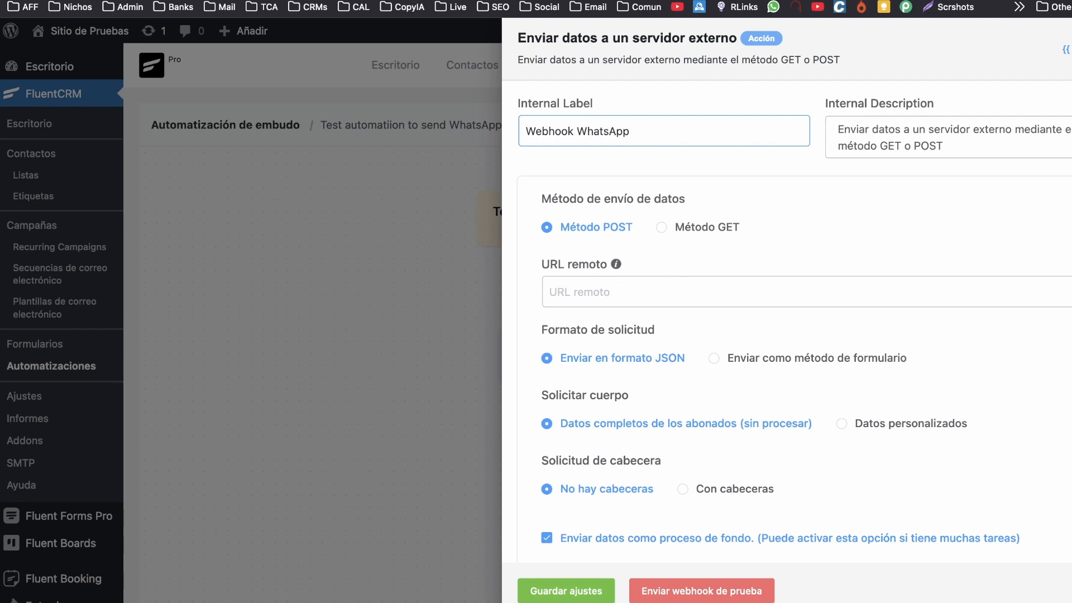
{"action": "left_click", "coordinate": [558, 0]}
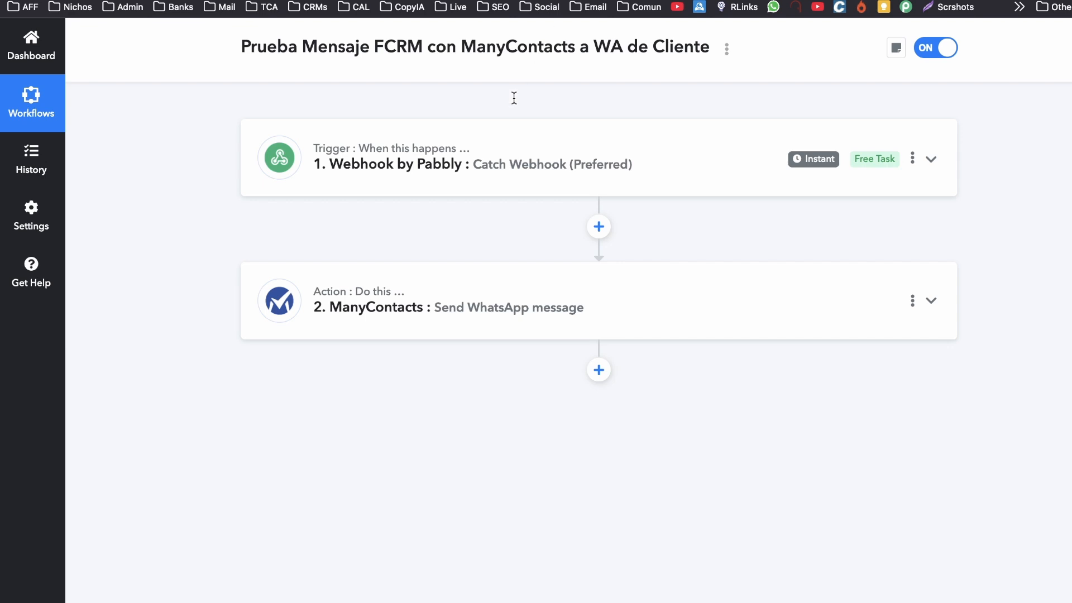
{"action": "left_click", "coordinate": [901, 521]}
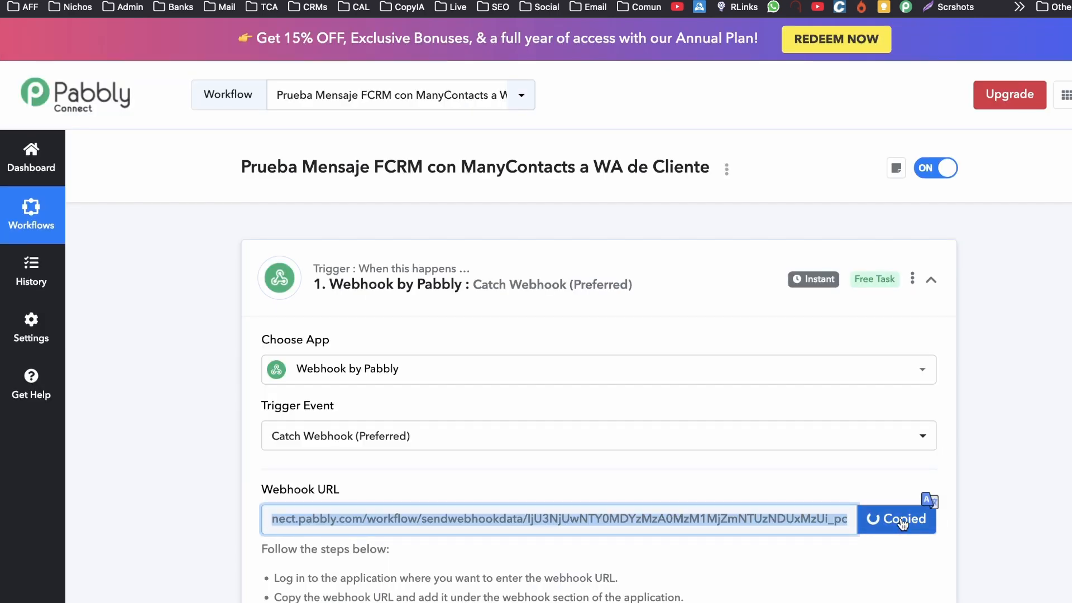
{"action": "left_click", "coordinate": [637, 288]}
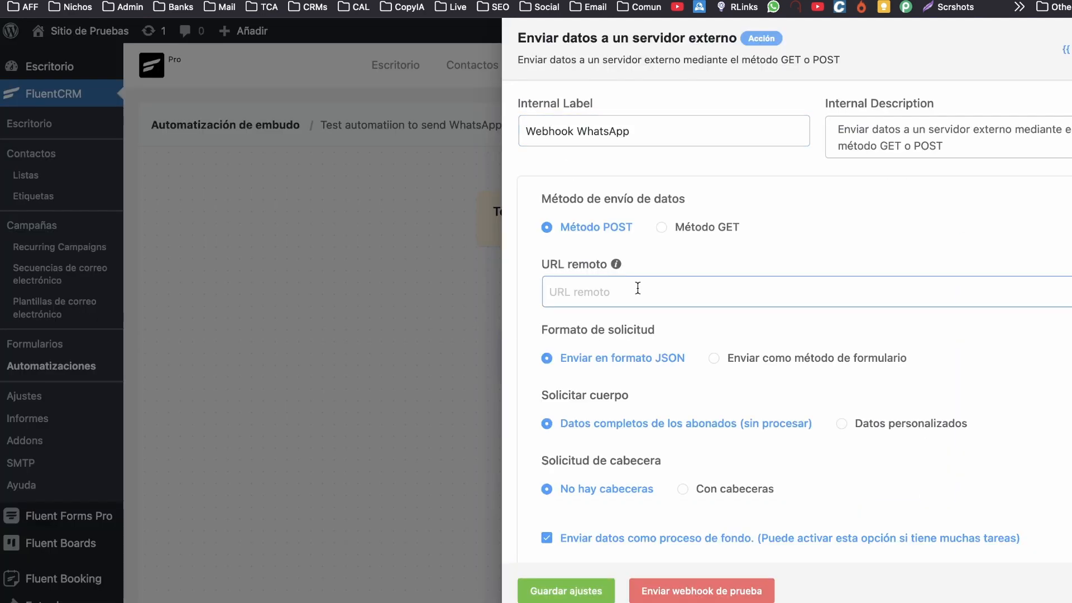
{"action": "key", "text": "super+v"}
{"action": "scroll", "coordinate": [638, 335], "scroll_direction": "down", "scroll_amount": 1}
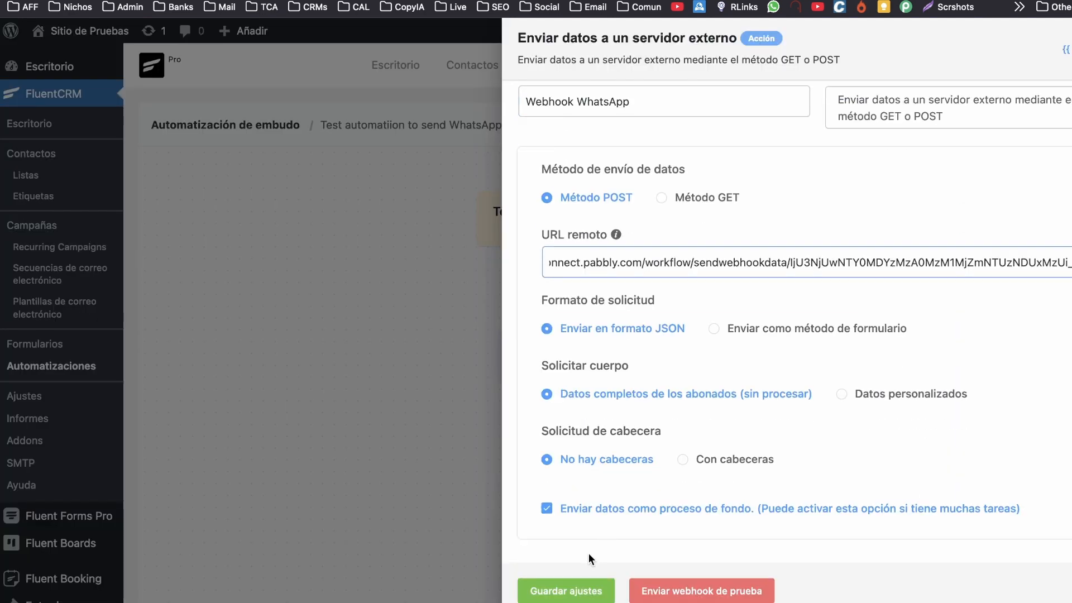
{"action": "left_click", "coordinate": [557, 591]}
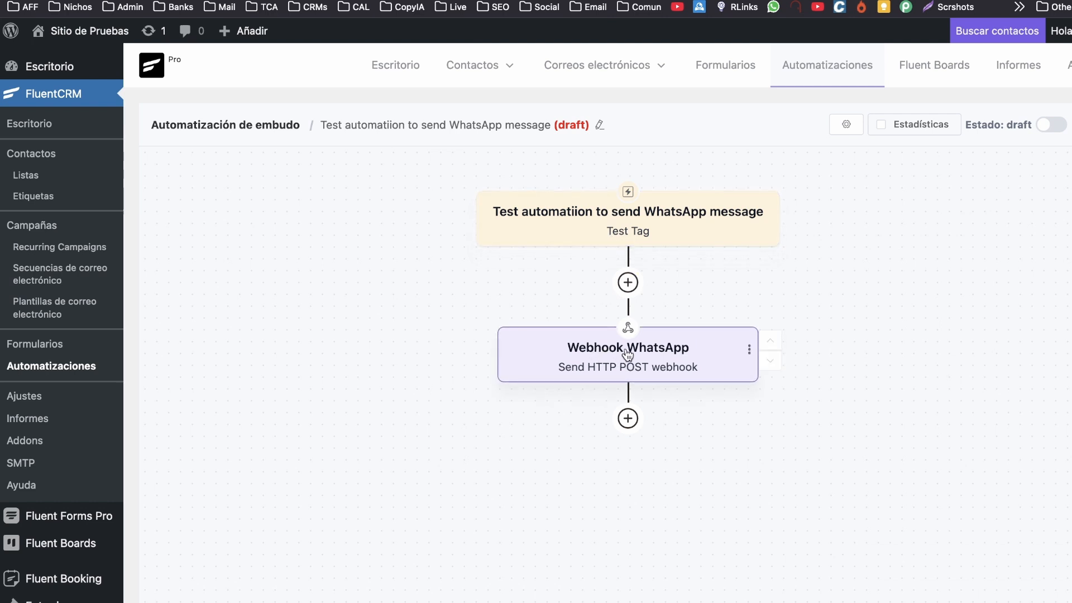
Expand the Pabbly webhook trigger to await data, then open a FluentCRM contact's profile.
{"action": "left_click", "coordinate": [511, 1]}
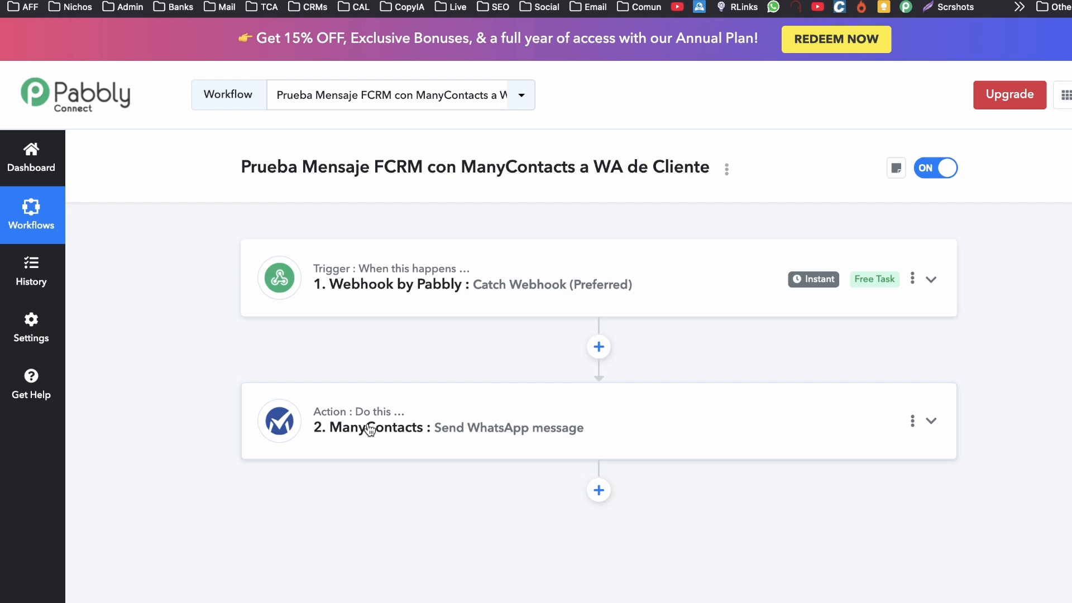
{"action": "left_click", "coordinate": [373, 285]}
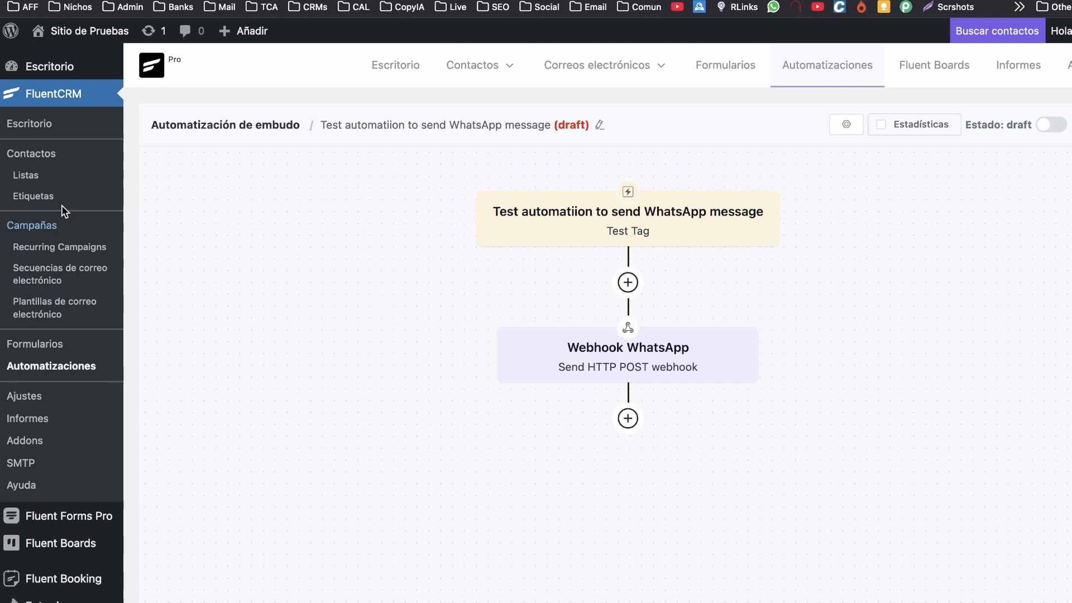
{"action": "left_click", "coordinate": [48, 154]}
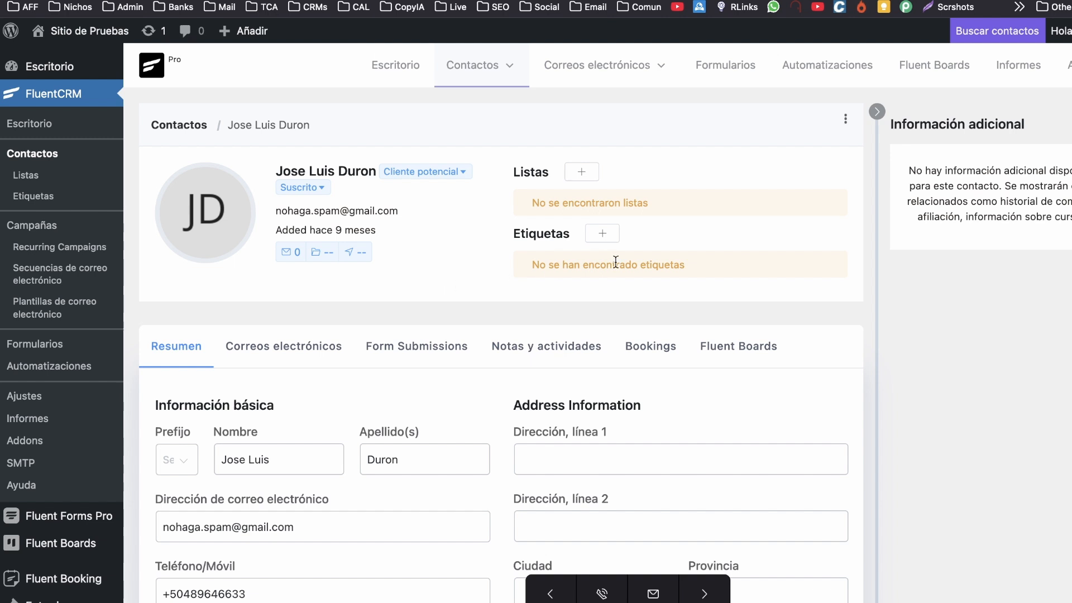
Apply Test Tag to the contact.
{"action": "left_click", "coordinate": [603, 233]}
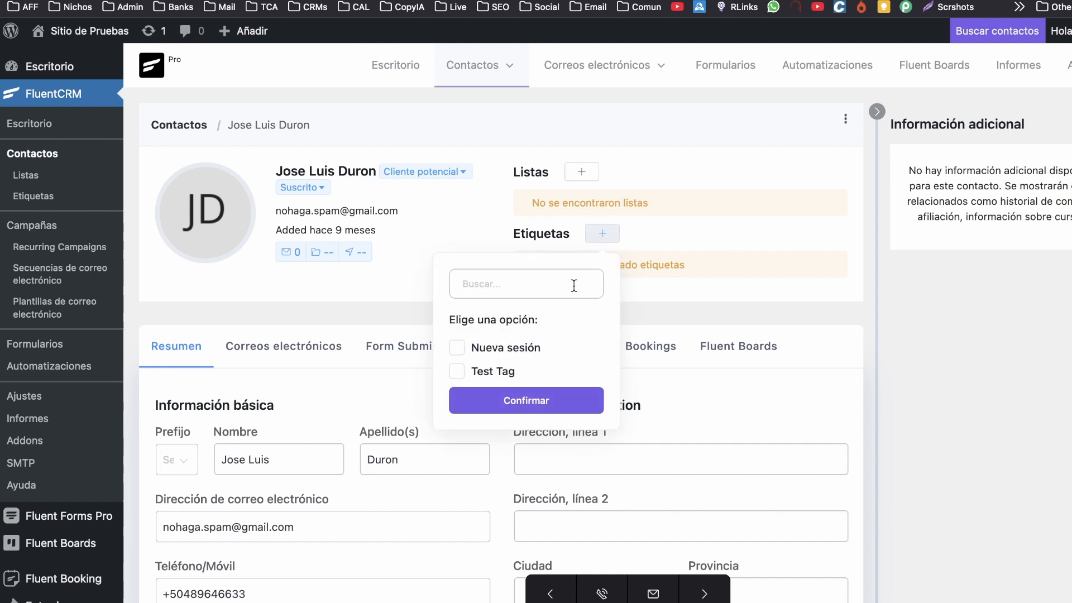
{"action": "left_click", "coordinate": [487, 372]}
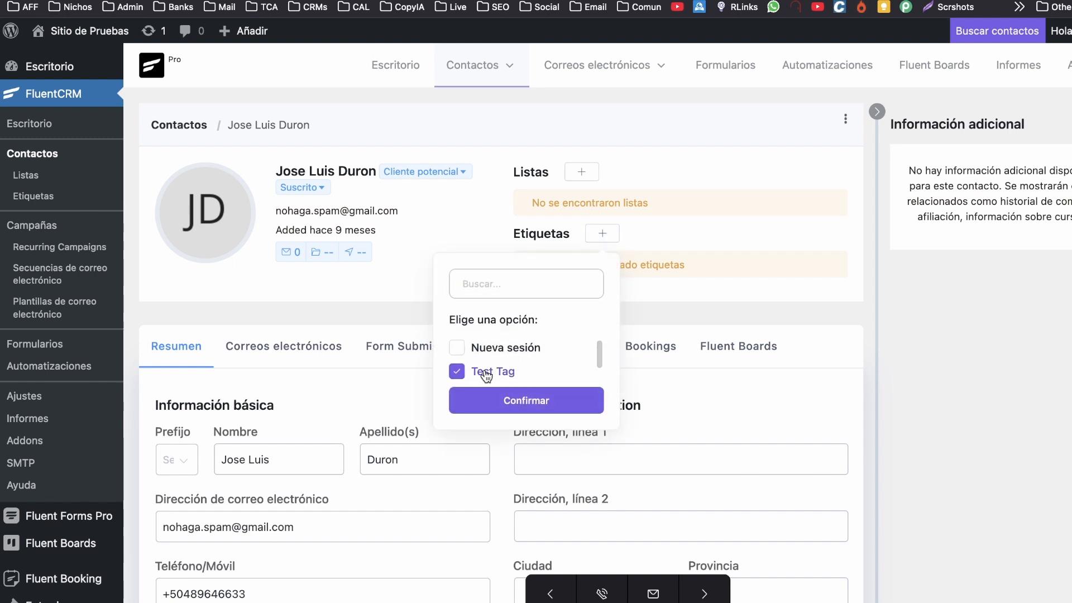
{"action": "left_click", "coordinate": [524, 402]}
Open the WhatsApp message automation's funnel with its run statistics shown.
{"action": "left_click", "coordinate": [822, 63]}
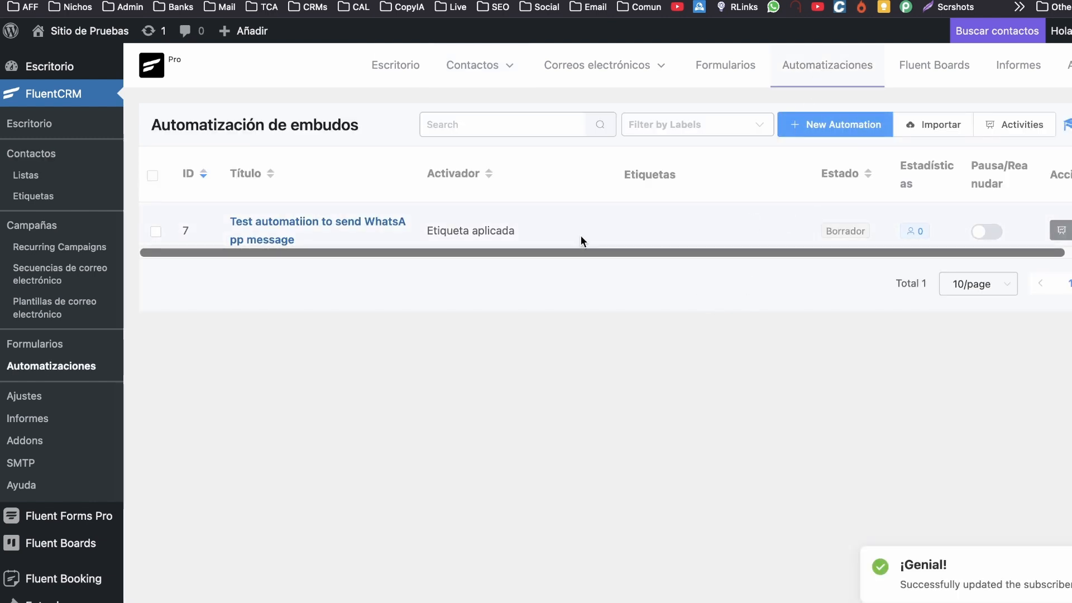
{"action": "left_click", "coordinate": [350, 221]}
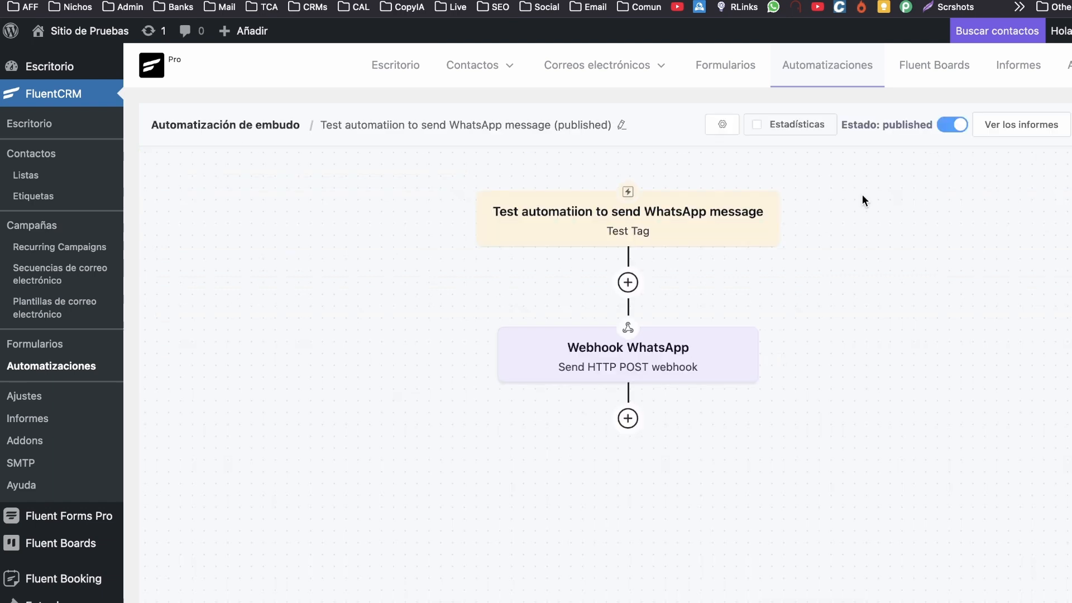
{"action": "left_click", "coordinate": [761, 128]}
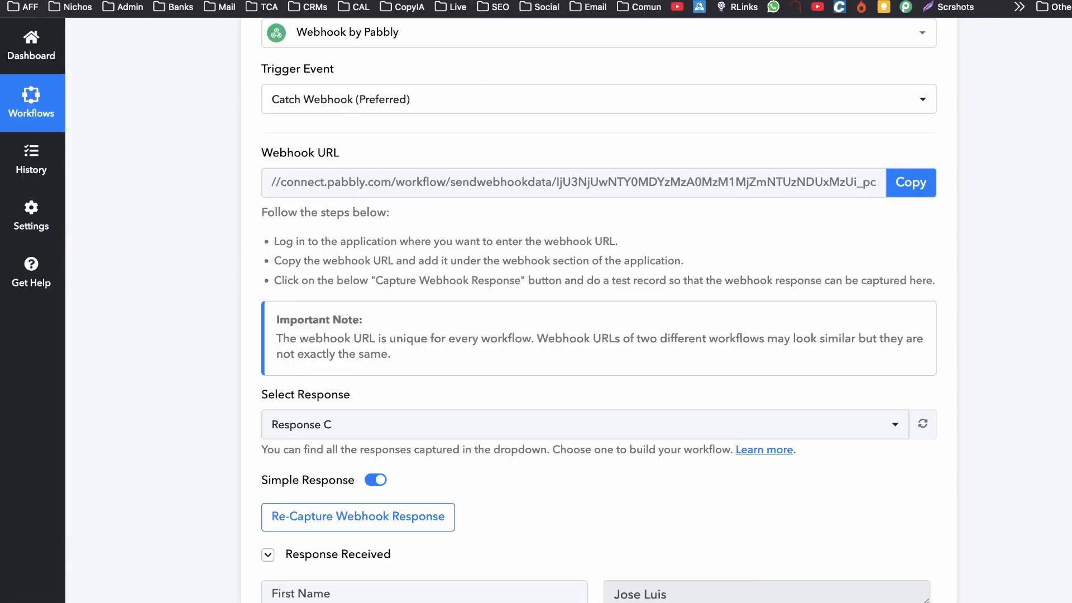
Map the contact's 1. Phone value into the ManyContacts Phone Number field.
{"action": "scroll", "coordinate": [187, 315], "scroll_direction": "down", "scroll_amount": 6}
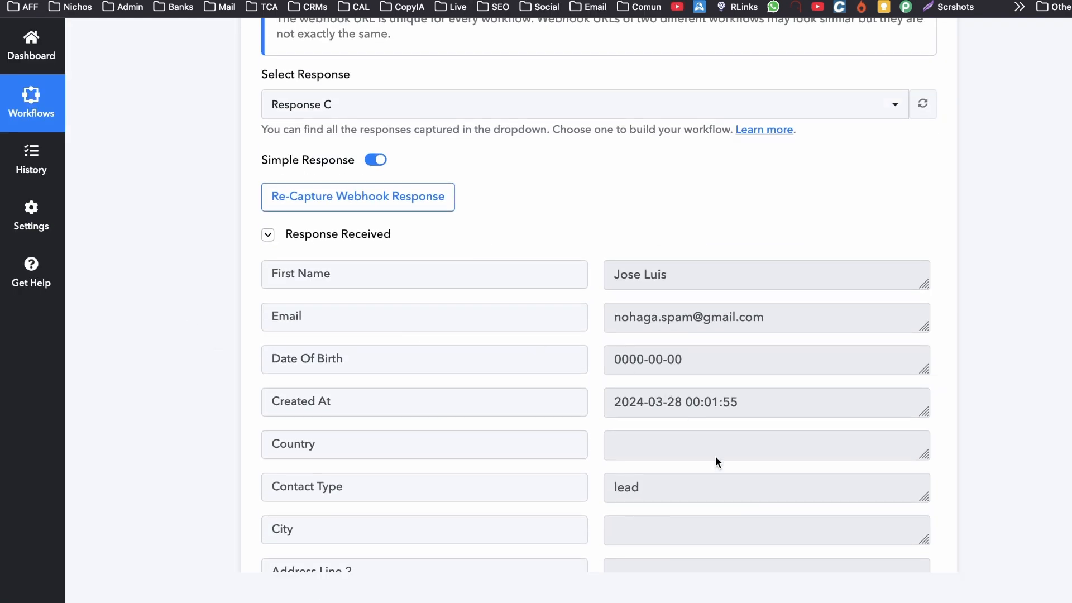
{"action": "scroll", "coordinate": [715, 455], "scroll_direction": "down", "scroll_amount": 2}
{"action": "scroll", "coordinate": [712, 496], "scroll_direction": "up", "scroll_amount": 1}
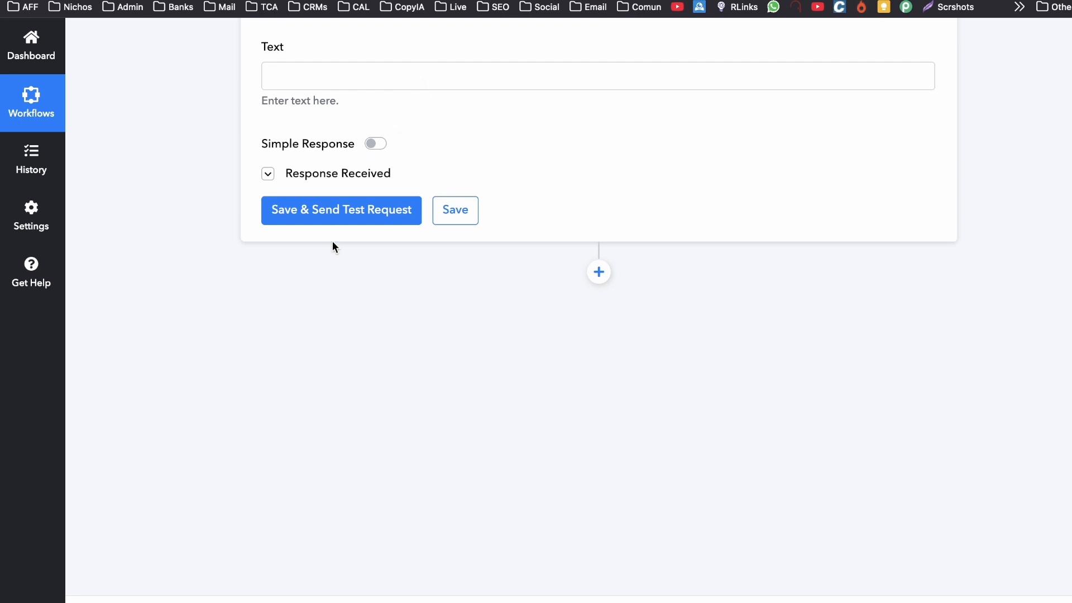
{"action": "scroll", "coordinate": [304, 360], "scroll_direction": "up", "scroll_amount": 6}
{"action": "left_click", "coordinate": [304, 357]}
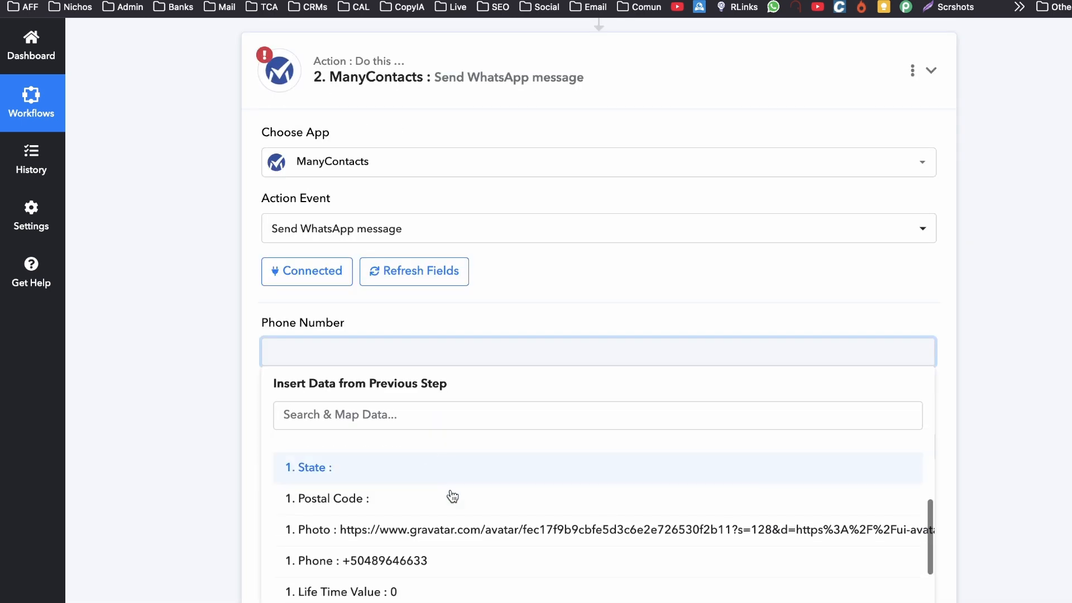
{"action": "left_click", "coordinate": [416, 561]}
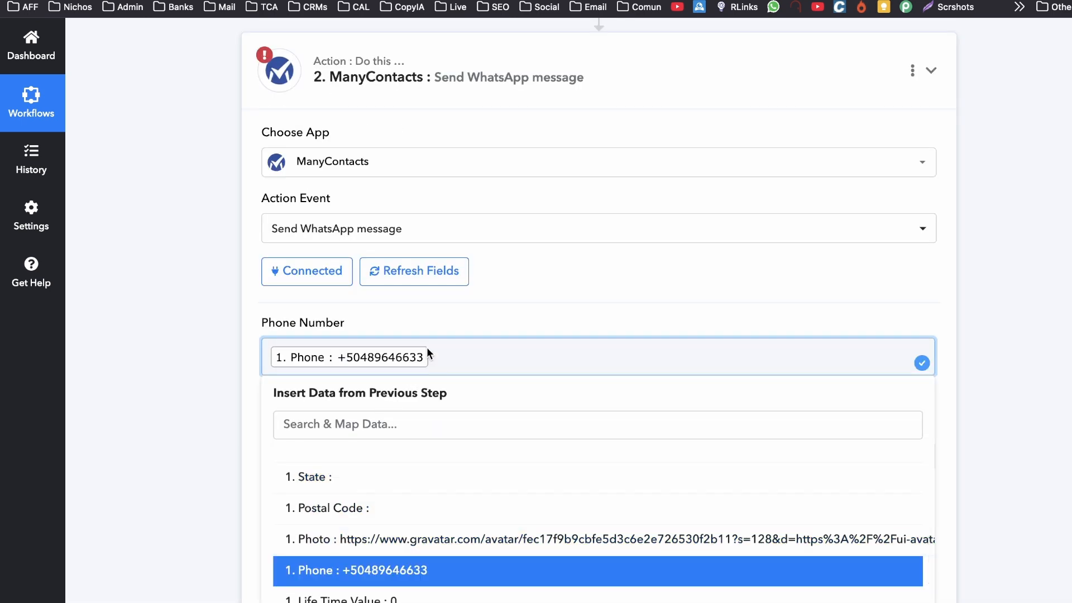
{"action": "left_click", "coordinate": [251, 364]}
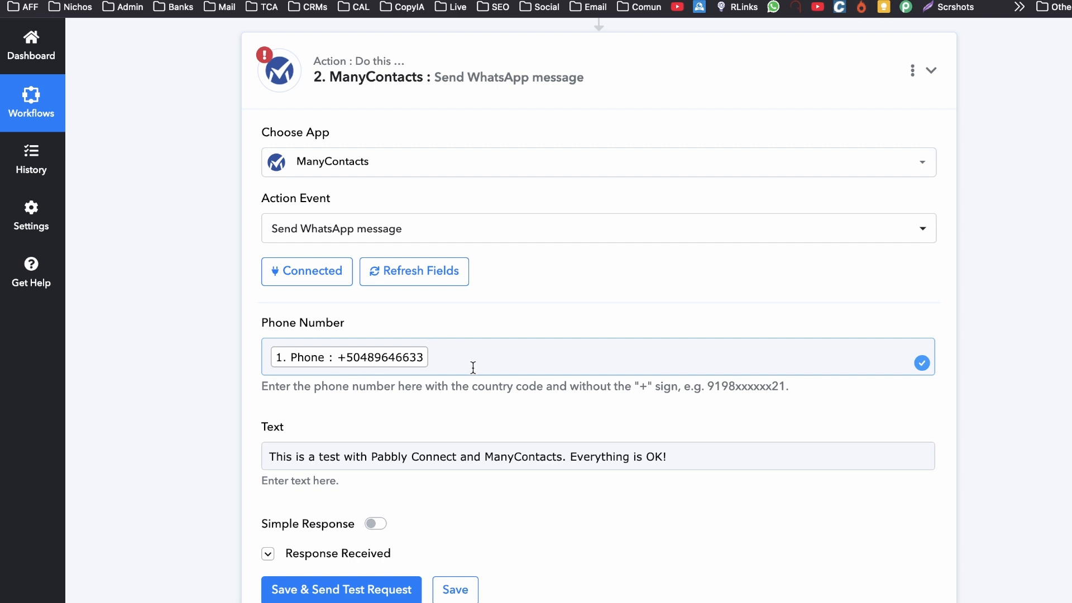
Edit the WhatsApp message text and send a test with Save & Send Test Request.
{"action": "scroll", "coordinate": [472, 367], "scroll_direction": "down", "scroll_amount": 1}
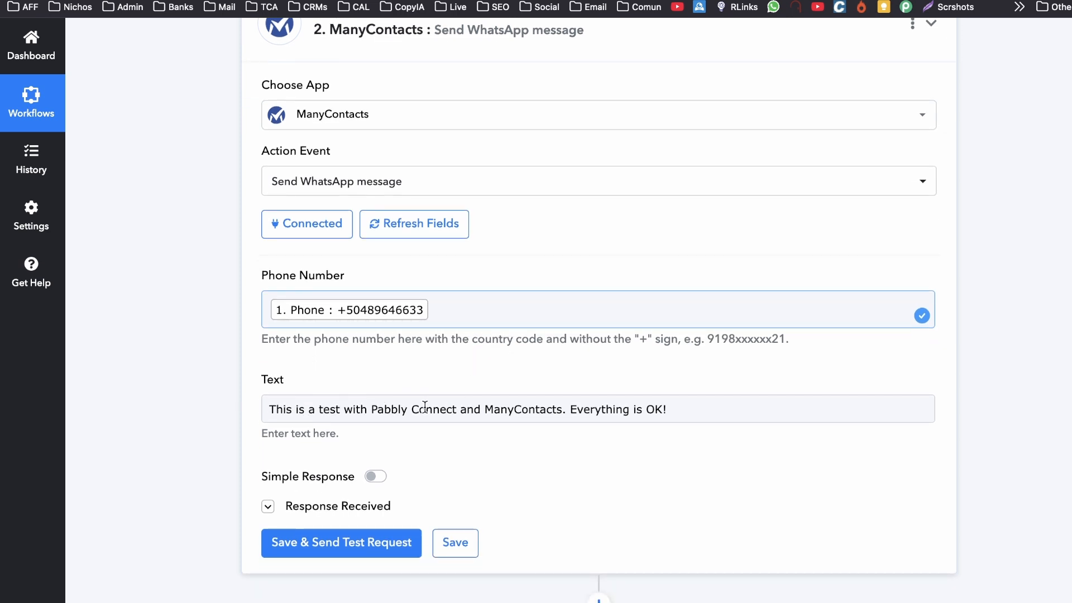
{"action": "left_click", "coordinate": [352, 411]}
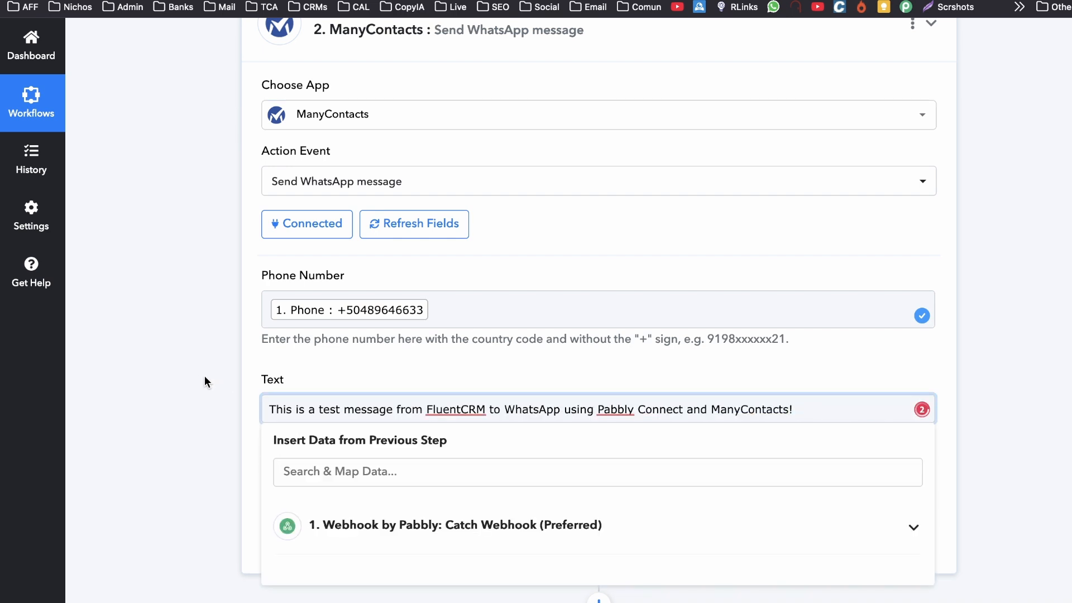
{"action": "left_click", "coordinate": [205, 377]}
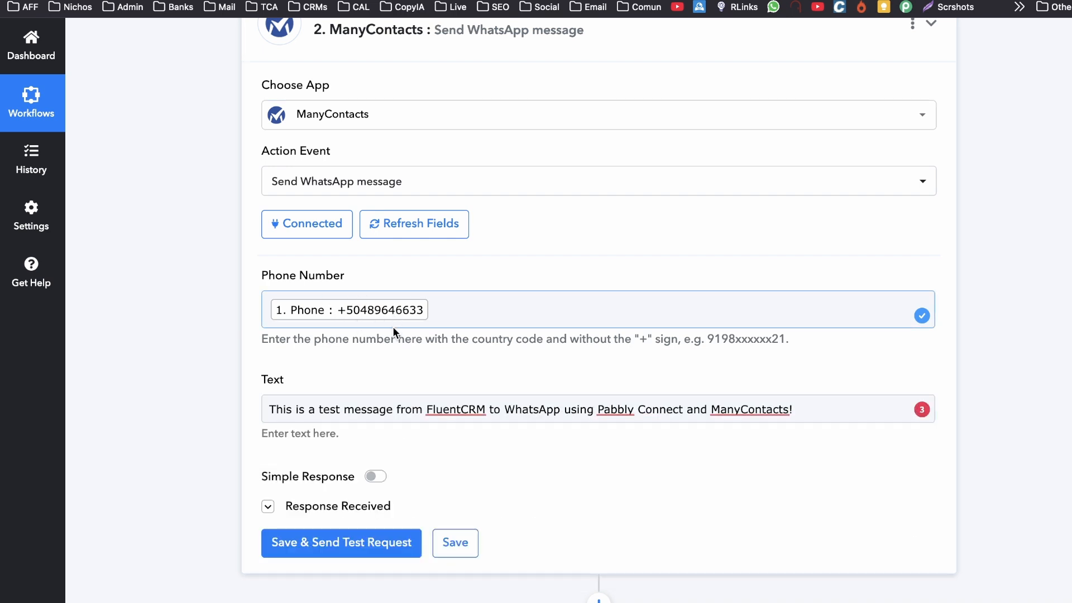
{"action": "scroll", "coordinate": [393, 331], "scroll_direction": "down", "scroll_amount": 2}
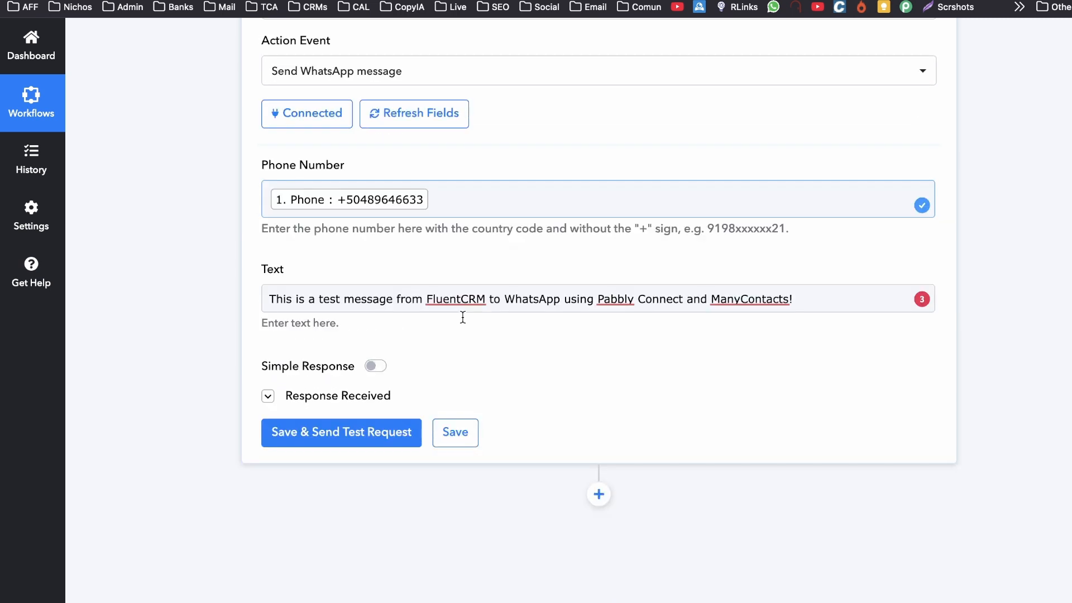
{"action": "left_click", "coordinate": [335, 437]}
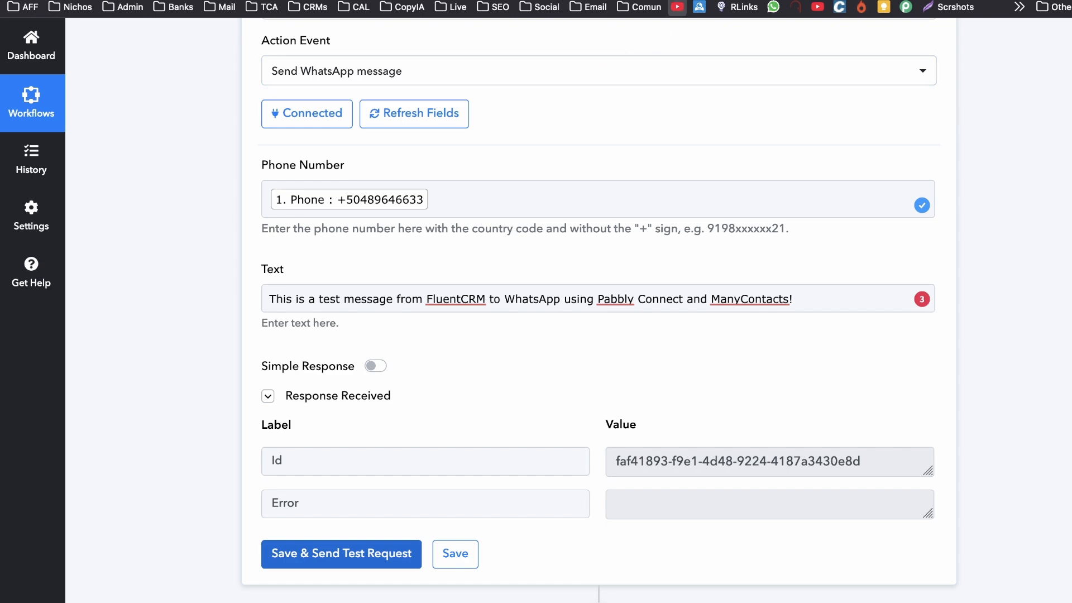
{"action": "left_click", "coordinate": [683, 1]}
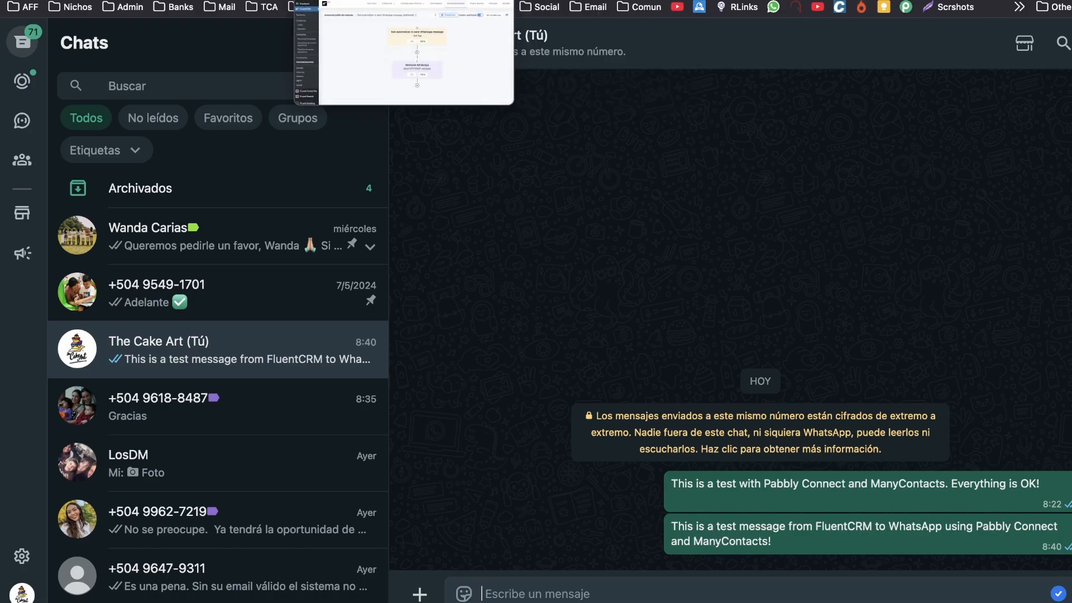
Confirm the test message arrived in the WhatsApp chat, then move to the Pabbly Connect site.
{"action": "left_click", "coordinate": [305, 1]}
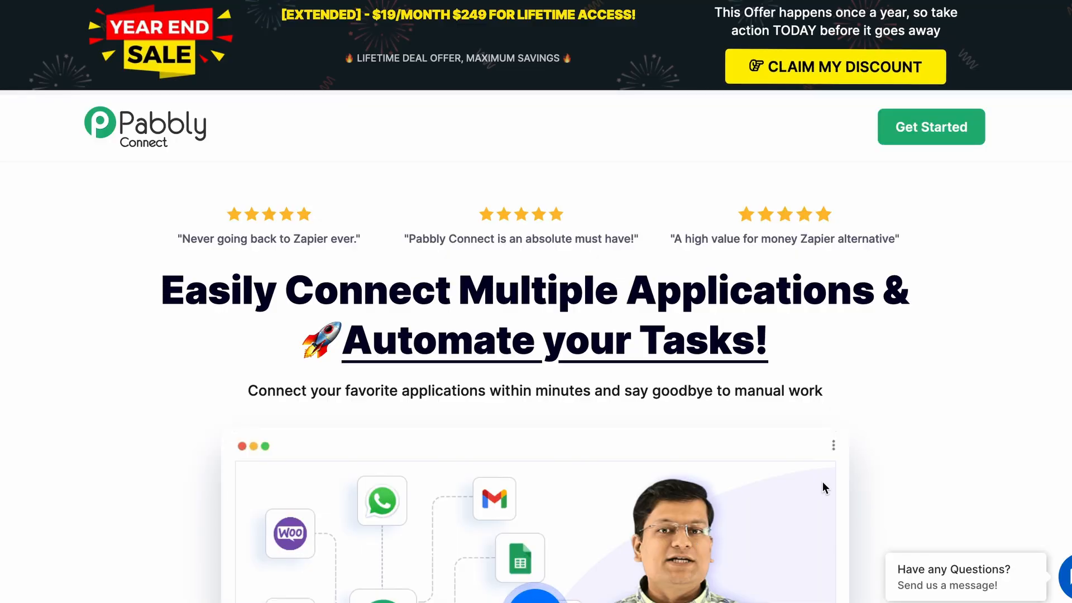
{"action": "scroll", "coordinate": [869, 444], "scroll_direction": "down", "scroll_amount": 3}
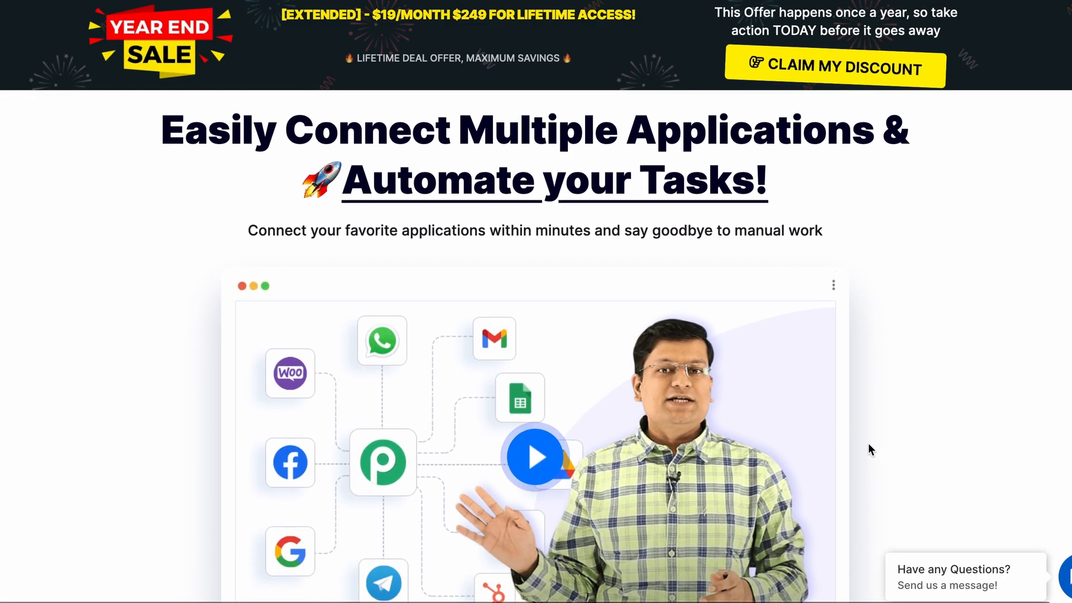
{"action": "scroll", "coordinate": [869, 443], "scroll_direction": "down", "scroll_amount": 1}
{"action": "scroll", "coordinate": [869, 443], "scroll_direction": "up", "scroll_amount": 1}
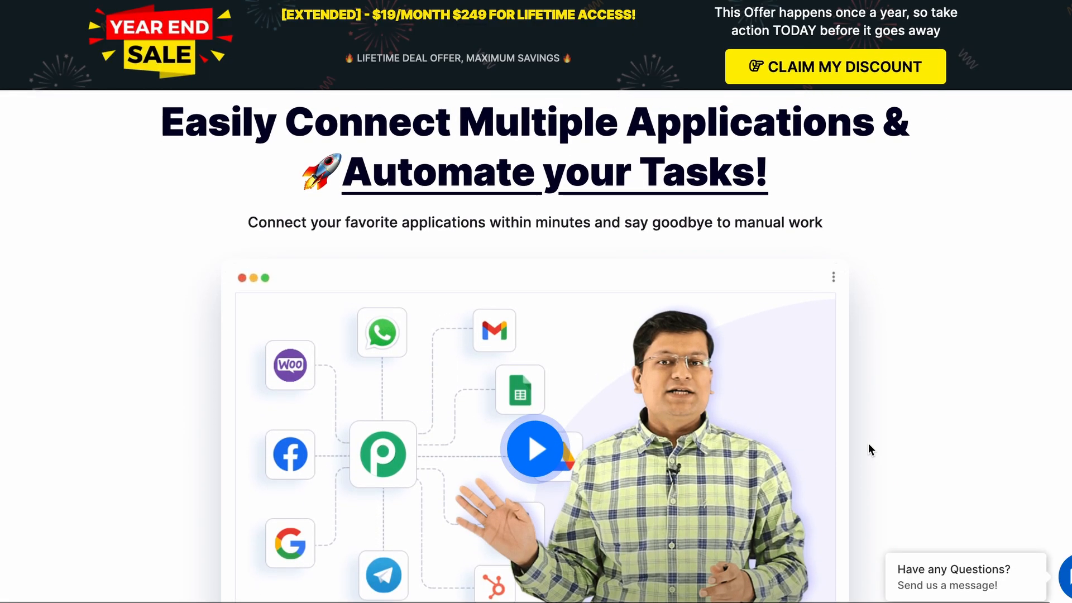
{"action": "scroll", "coordinate": [869, 445], "scroll_direction": "down", "scroll_amount": 8}
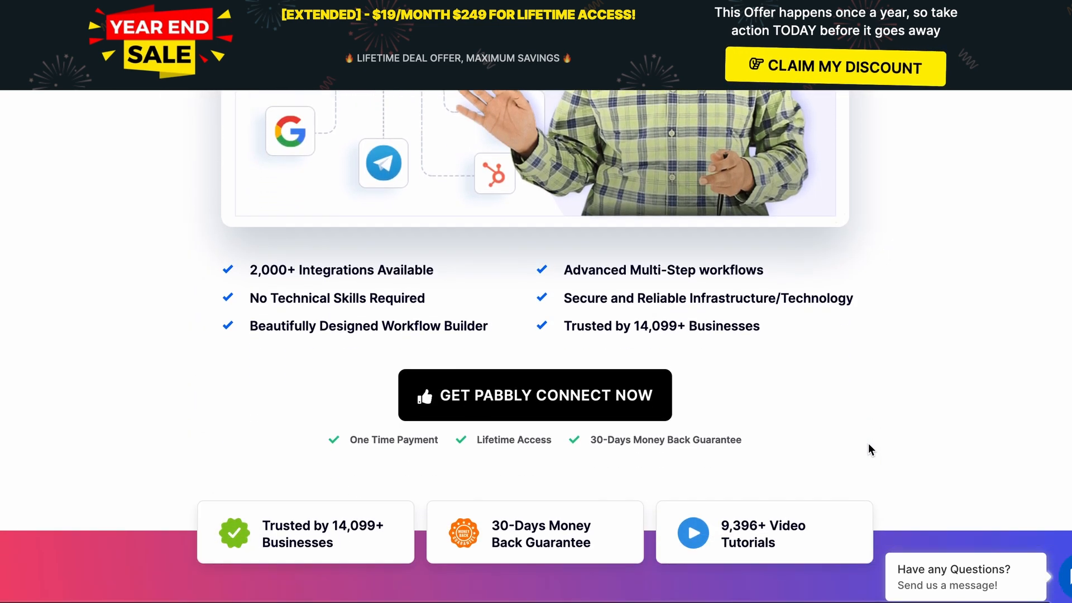
{"action": "scroll", "coordinate": [868, 444], "scroll_direction": "down", "scroll_amount": 10}
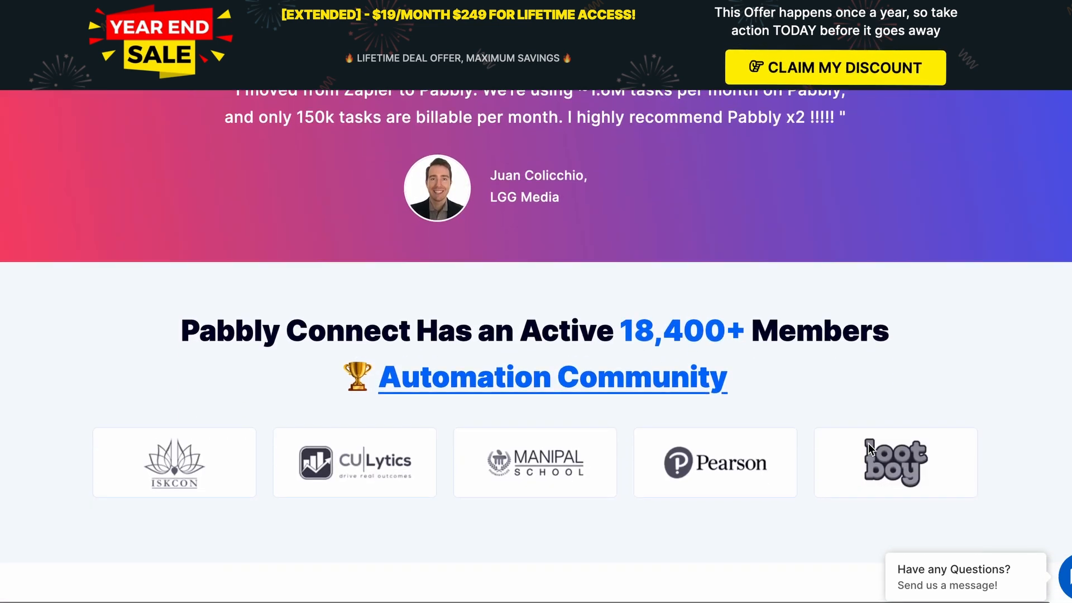
{"action": "scroll", "coordinate": [869, 443], "scroll_direction": "down", "scroll_amount": 4}
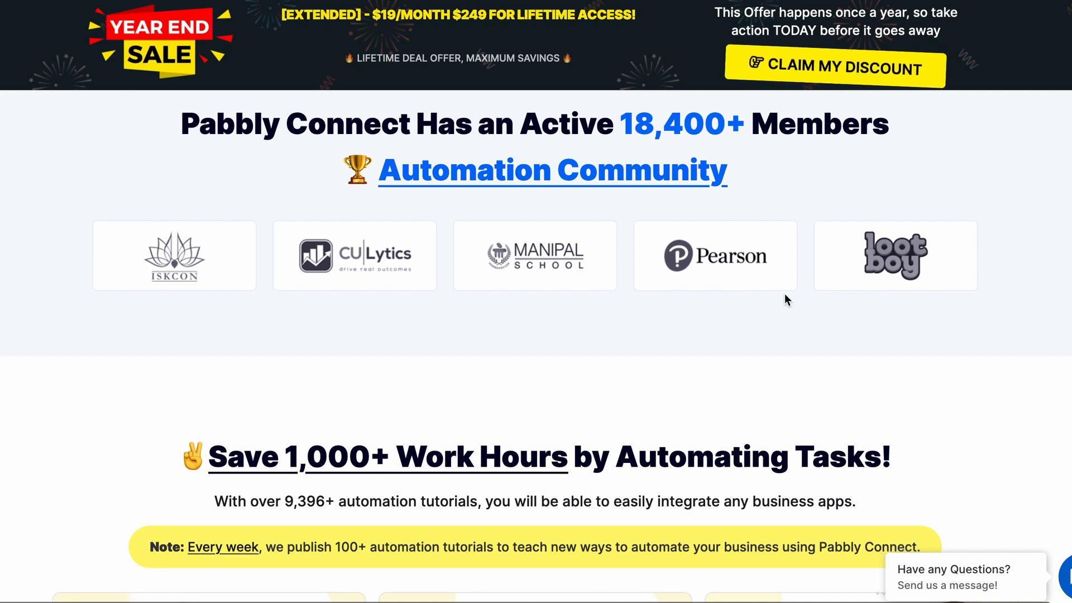
{"action": "scroll", "coordinate": [772, 320], "scroll_direction": "down", "scroll_amount": 5}
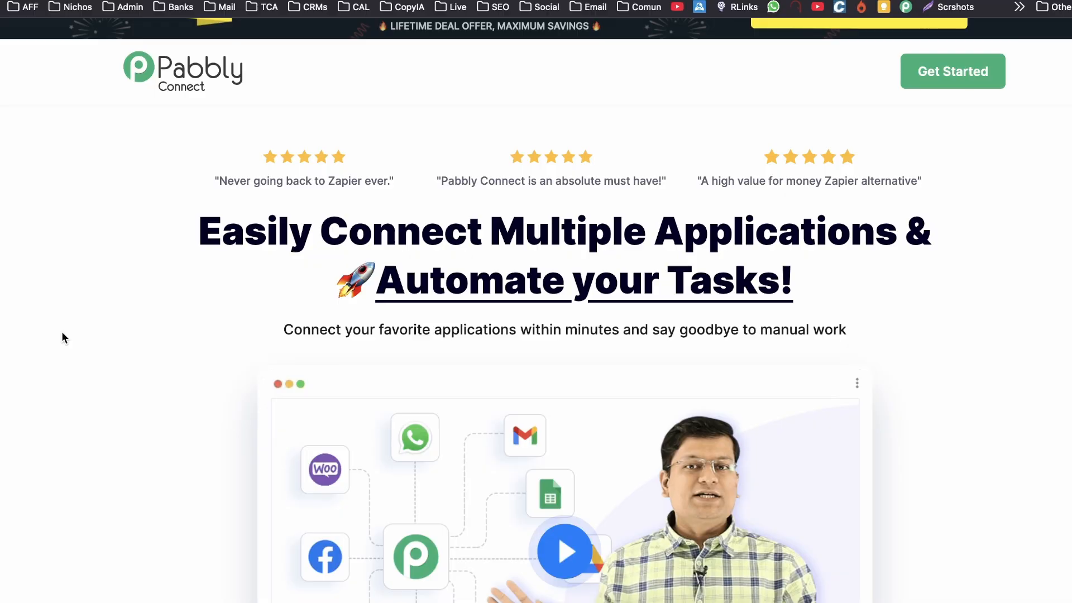
{"action": "scroll", "coordinate": [61, 335], "scroll_direction": "down", "scroll_amount": 1}
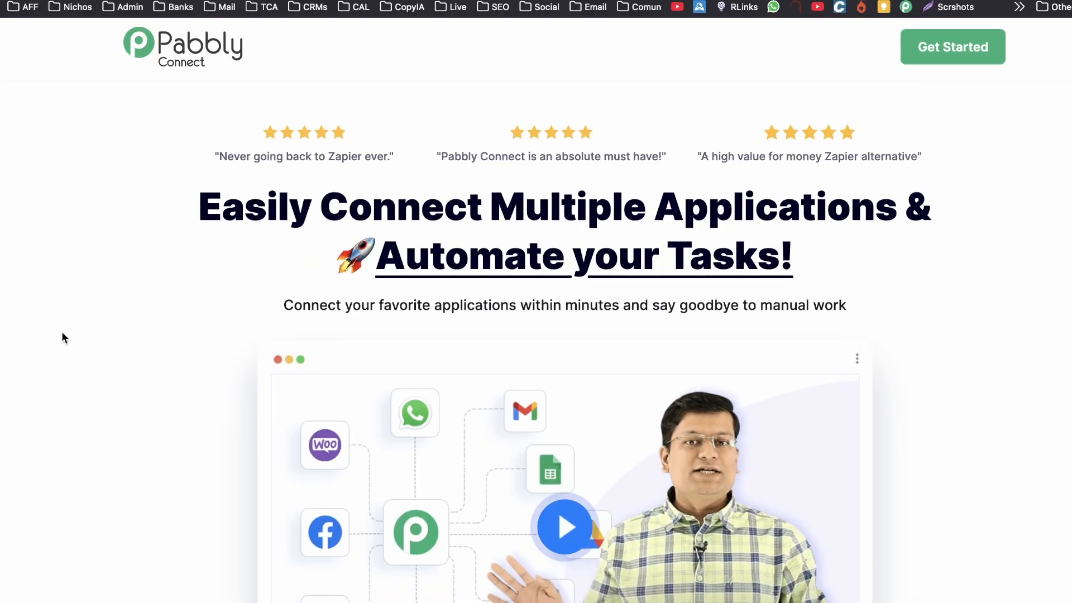